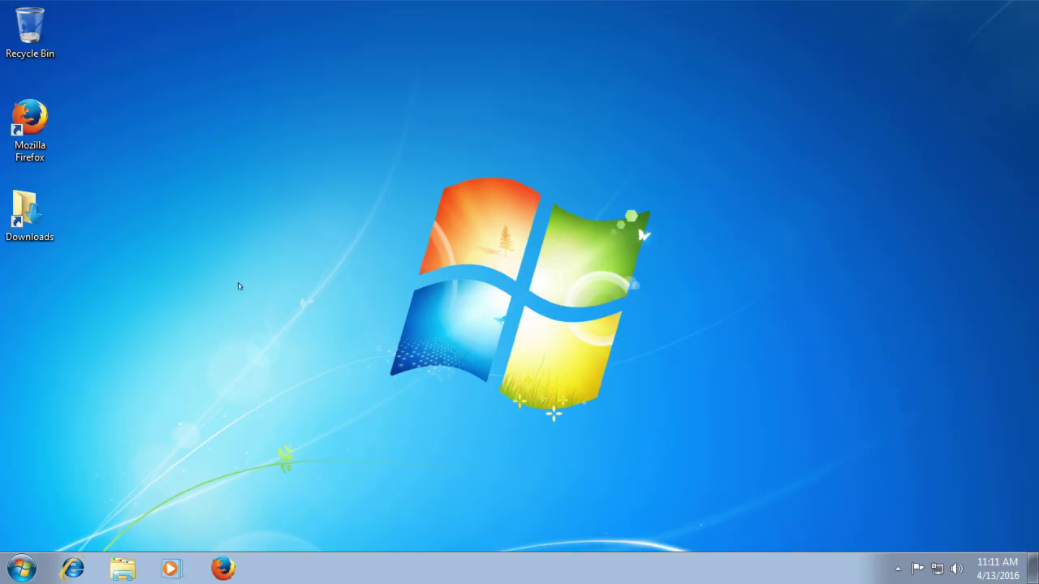
Step: Open dreamcastlive.net/blogs/ in Firefox and go to the site's Downloads page
double_click(31, 122)
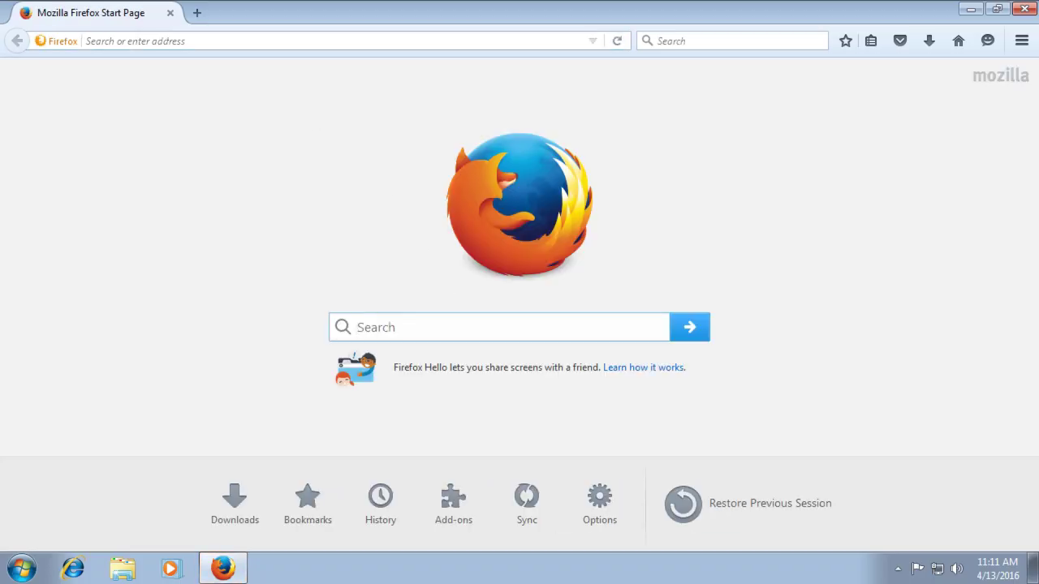
click(173, 36)
text(dreamcastlive.net/blogs/)
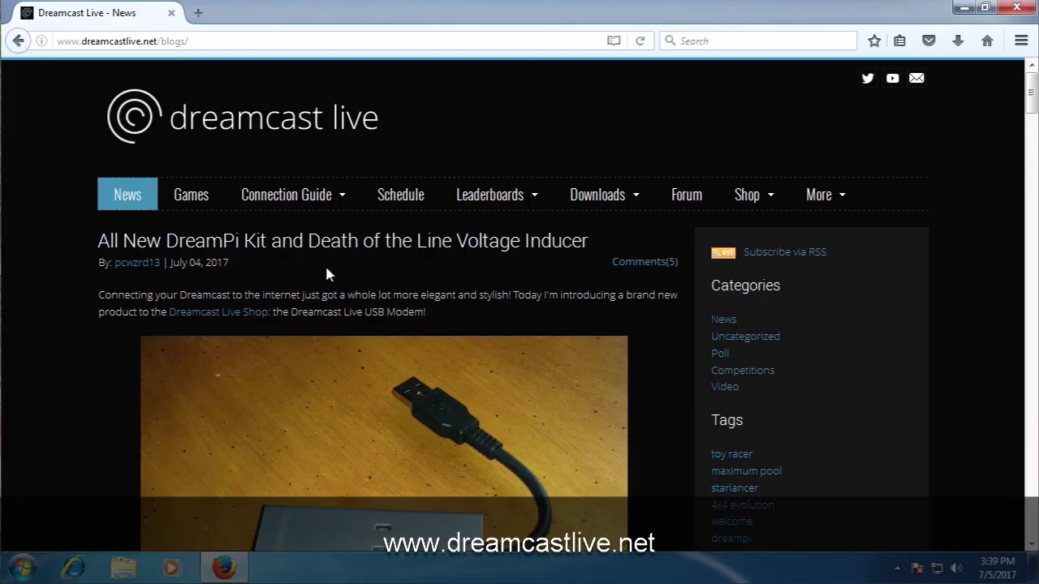
click(592, 201)
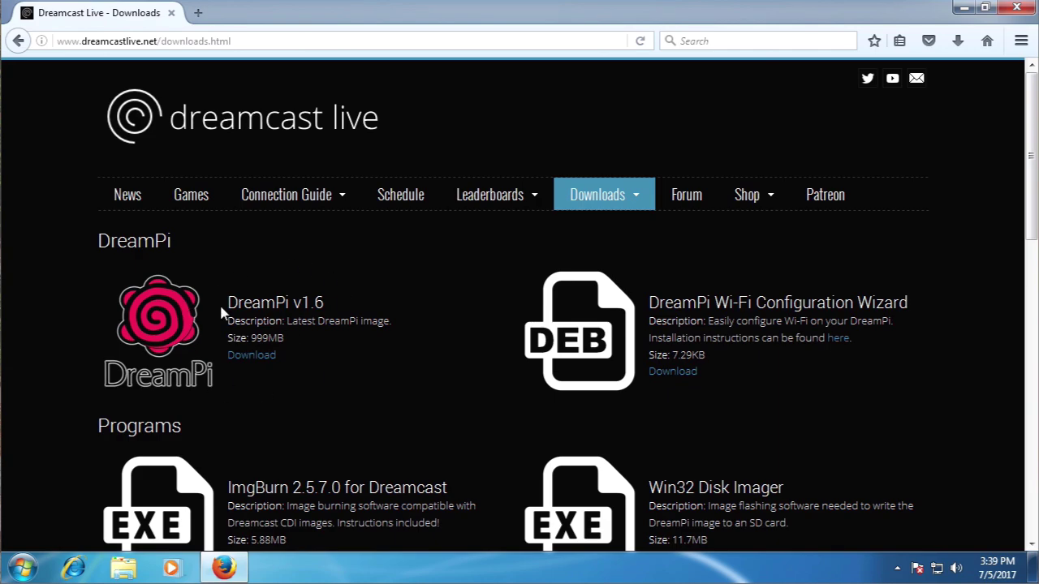
Step: Examine the DreamPi v1.6 image and Win32 Disk Imager entries on the Downloads page
drag(226, 302, 329, 307)
click(329, 340)
scroll(329, 341, down, 1)
scroll(329, 341, down, 2)
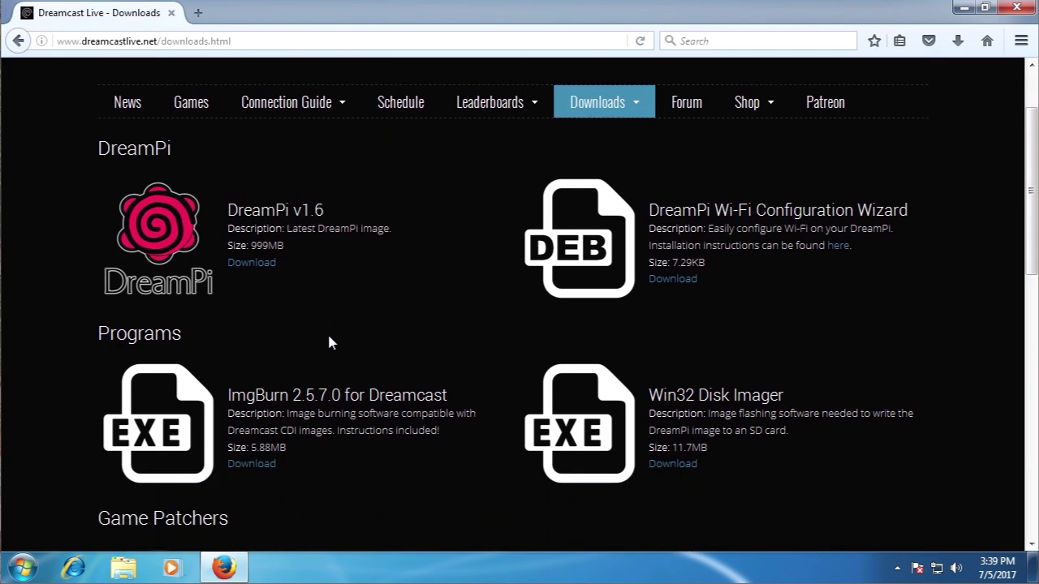
drag(799, 309, 652, 305)
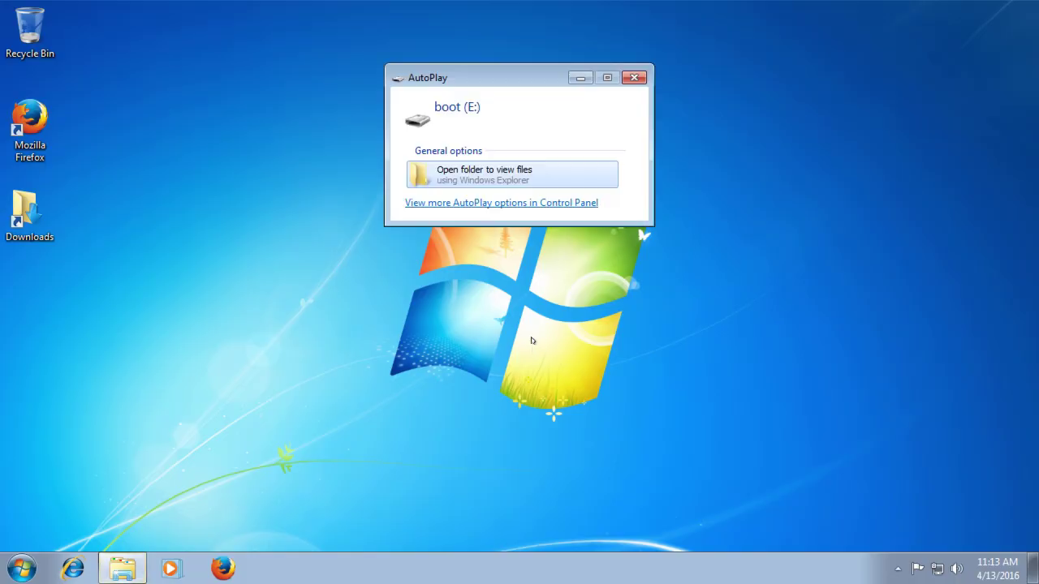
Step: Check the boot drive's letter in the Computer window, closing that window and the AutoPlay prompts
drag(496, 77, 428, 164)
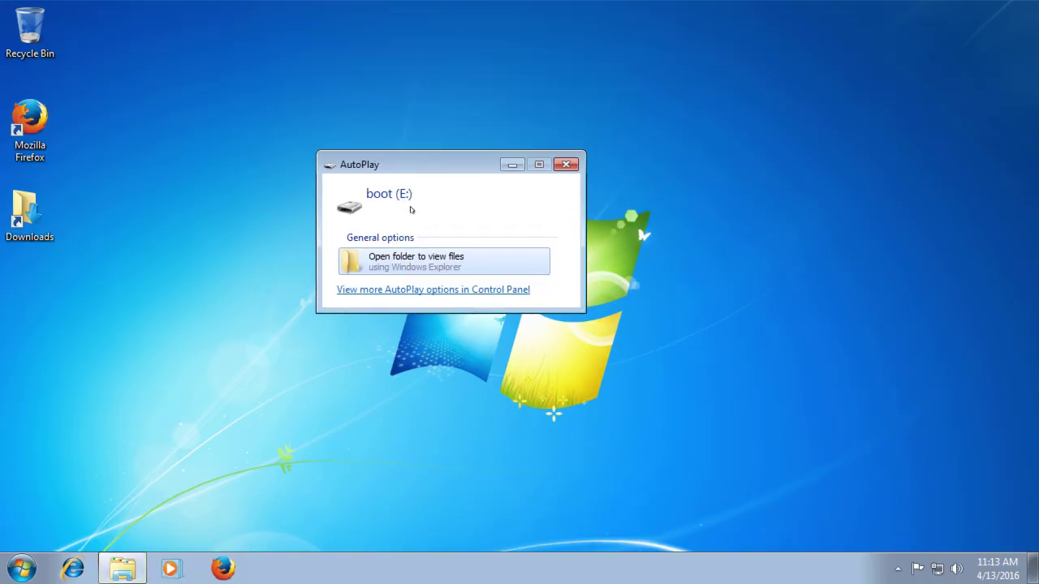
key(Escape)
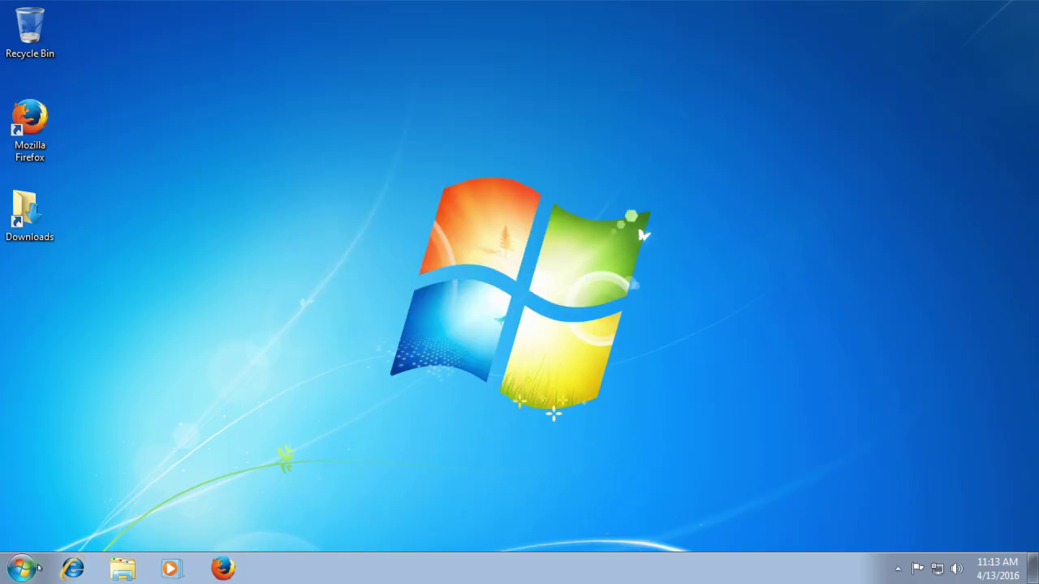
click(36, 567)
key(super+e)
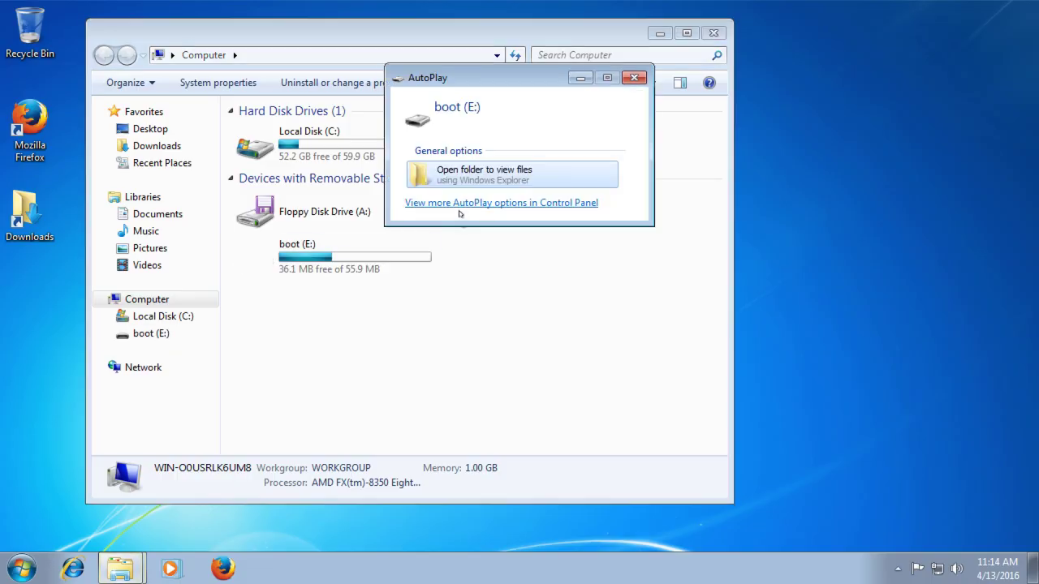
click(634, 77)
click(714, 33)
Step: Run Win32DiskImager-0.9.5-install from the Downloads folder and allow it to make changes to the computer
double_click(29, 213)
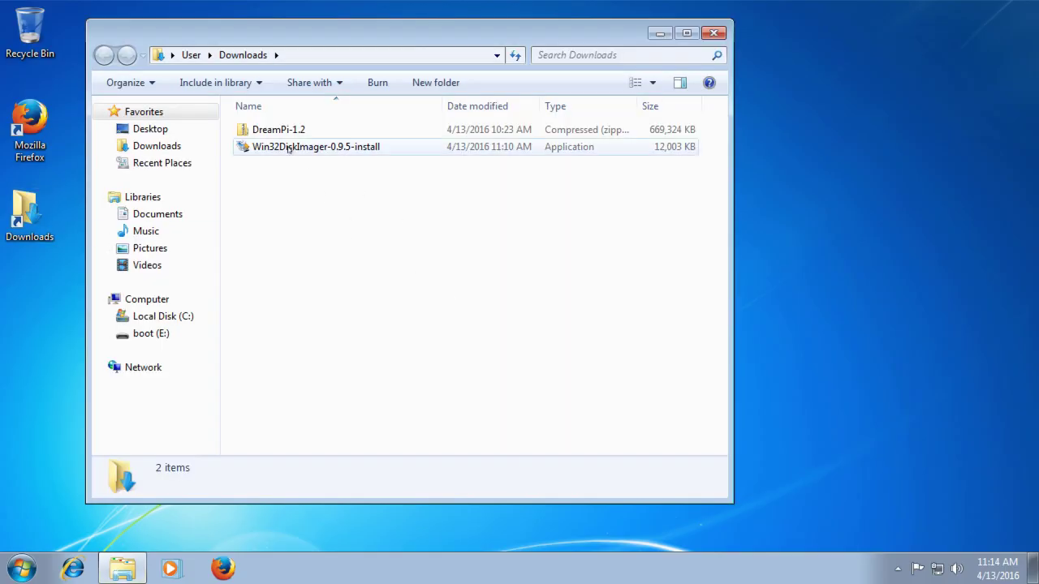
key(w)
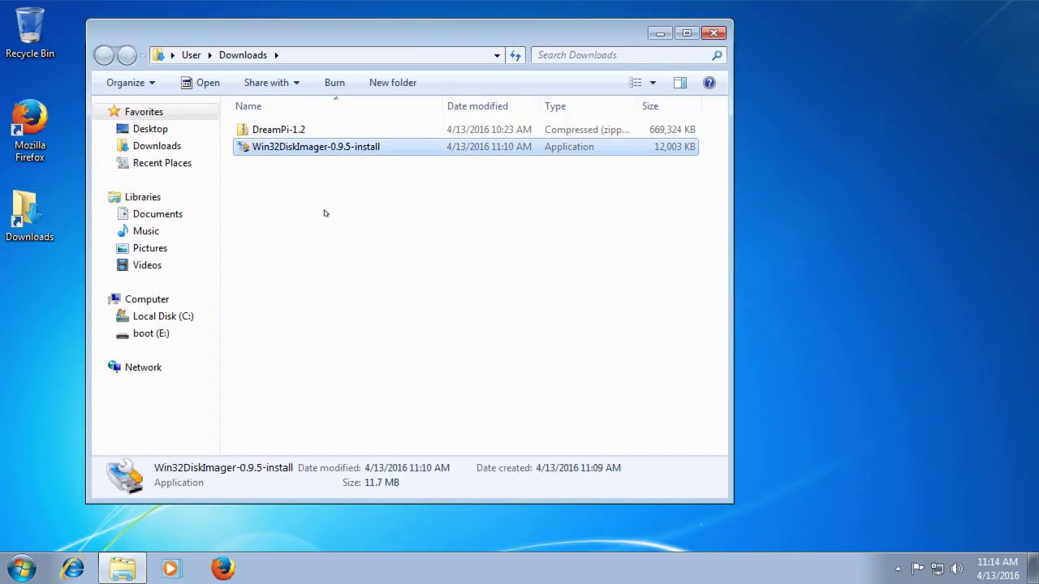
double_click(271, 147)
click(559, 298)
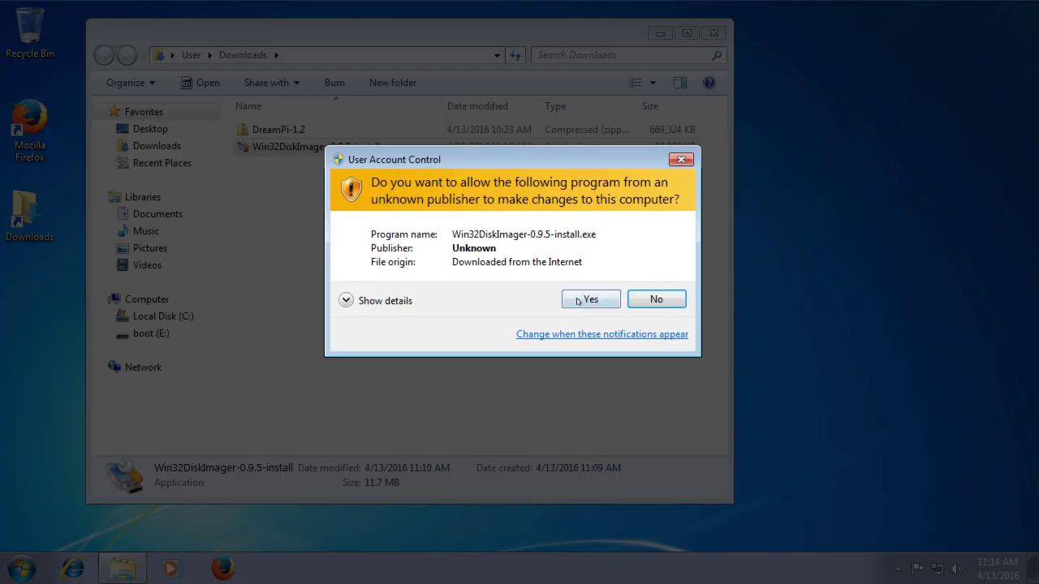
click(579, 299)
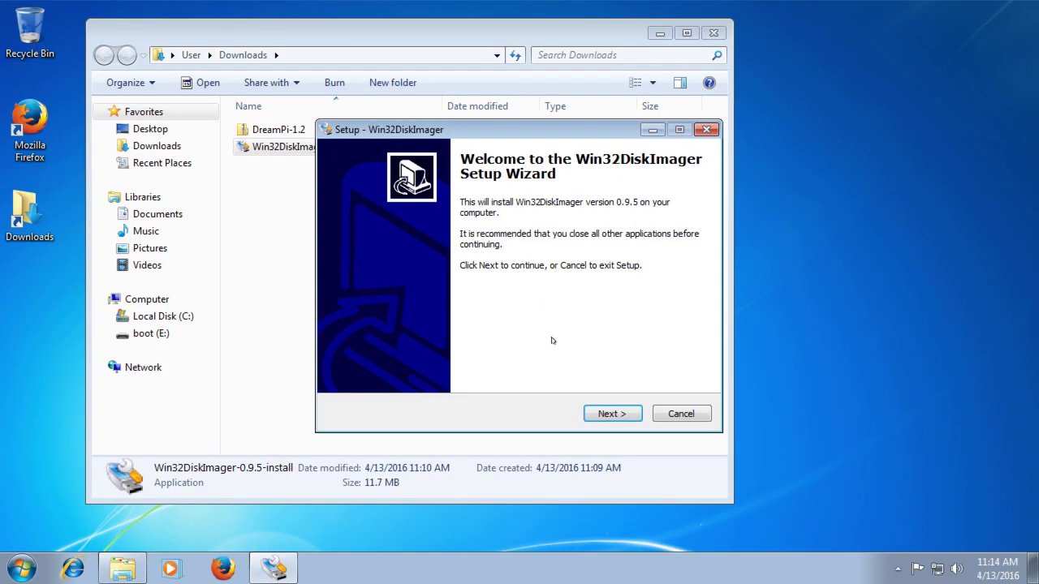
Step: Install Win32DiskImager to C:\Program Files\ImageWriter, accepting the license agreement and creating a desktop icon
click(602, 417)
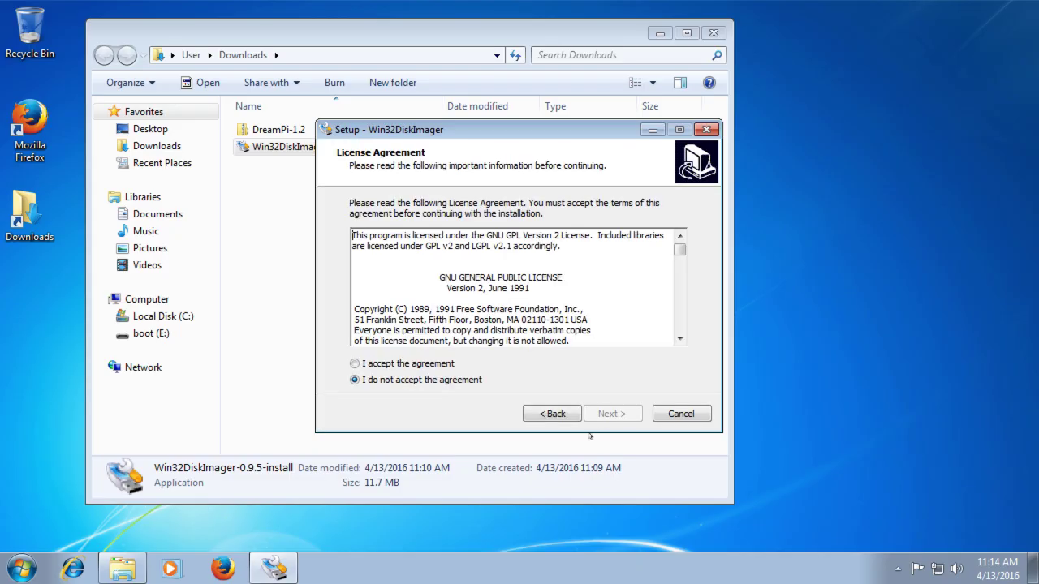
click(413, 363)
click(612, 415)
click(612, 414)
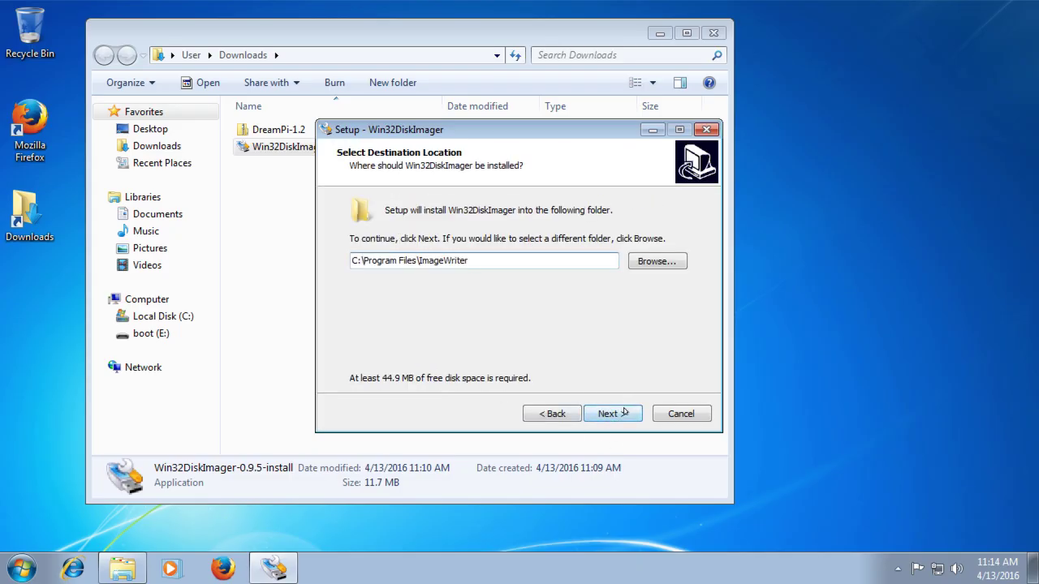
click(610, 415)
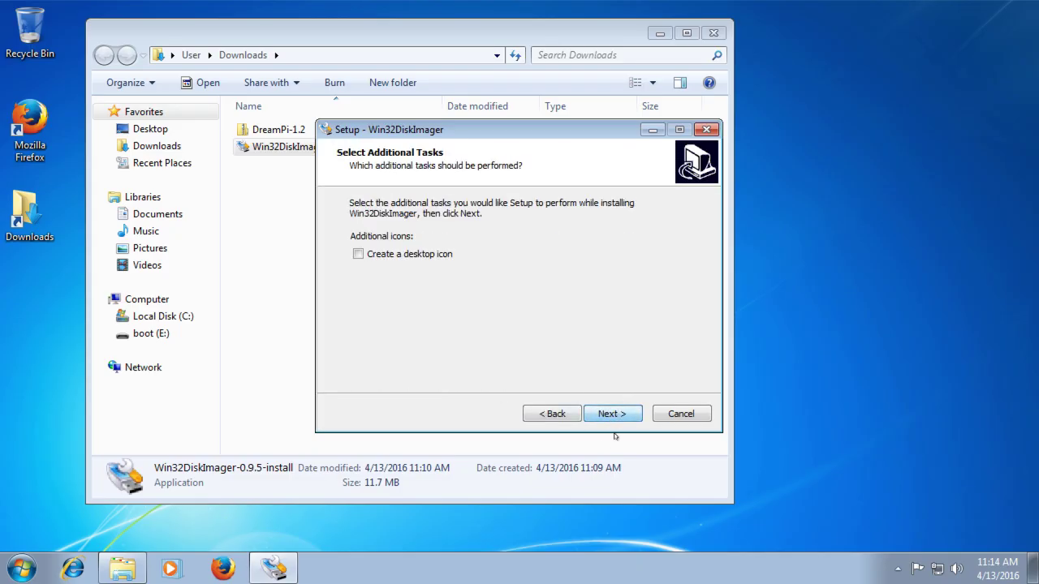
click(358, 254)
click(611, 414)
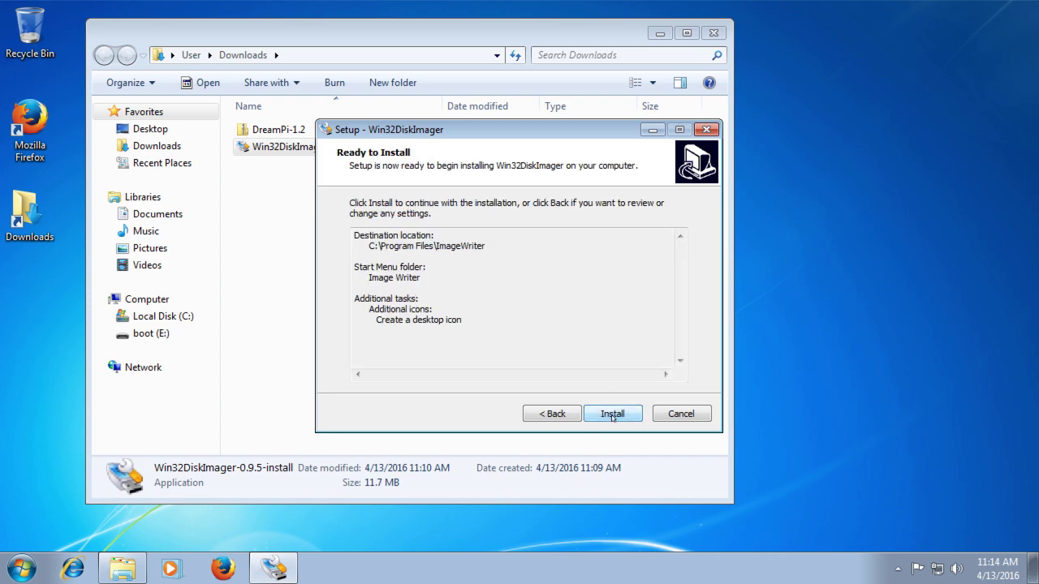
click(612, 414)
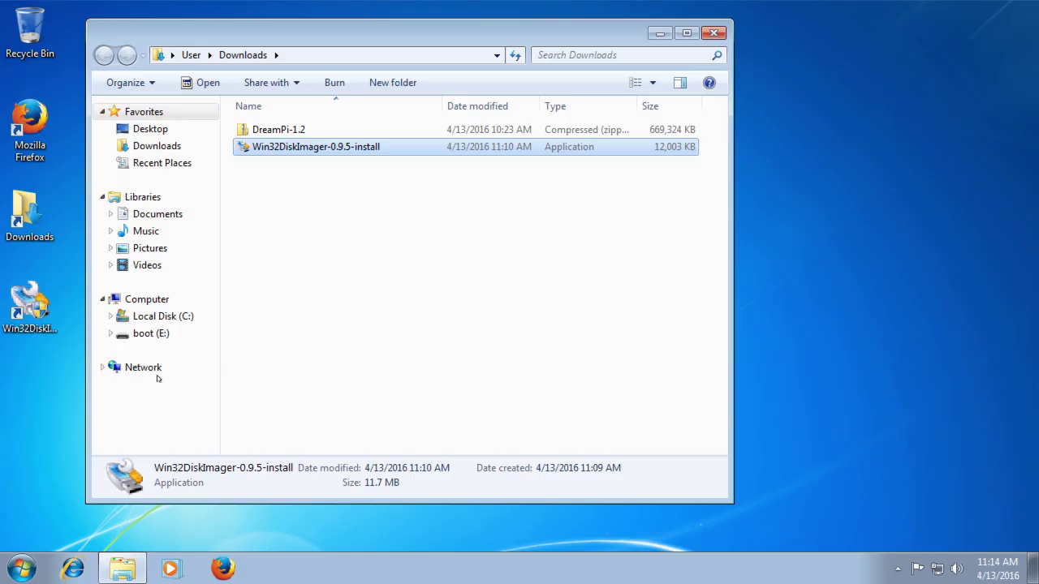
Step: Extract the zipped DreamPi-1.2 archive to C:\Users\User\Downloads\DreamPi-1.2
click(333, 308)
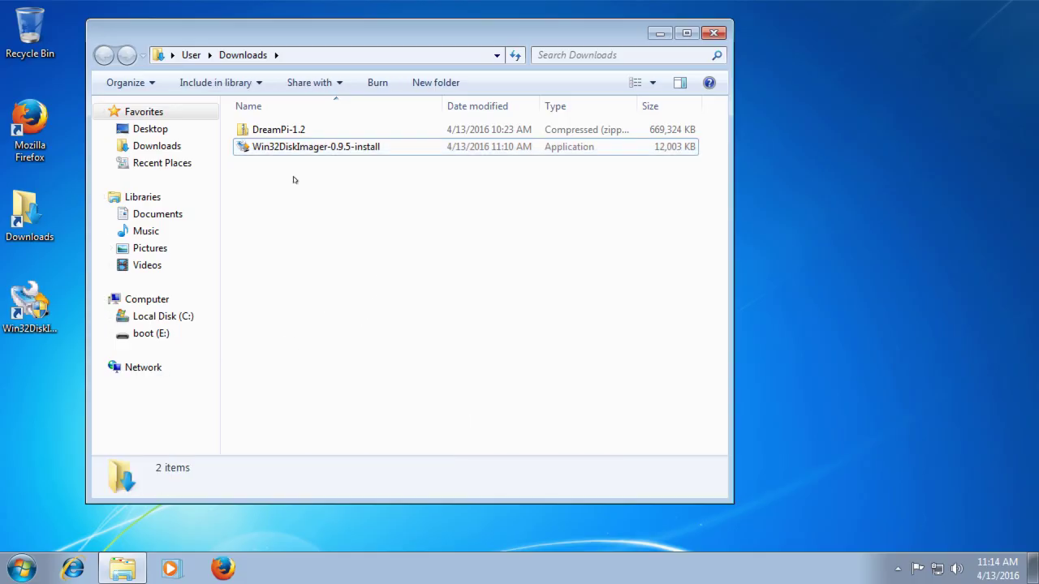
right_click(279, 129)
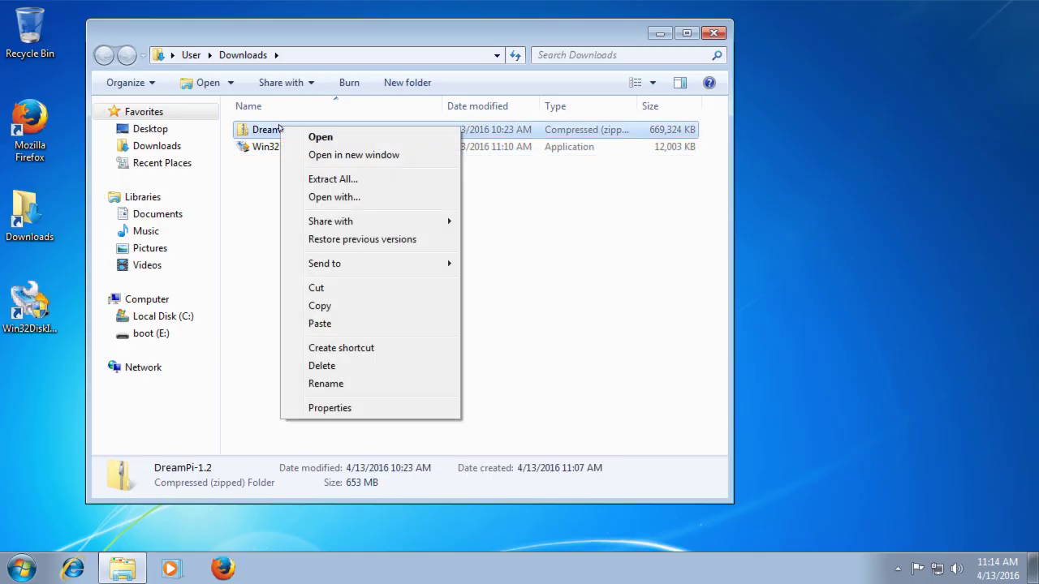
click(337, 180)
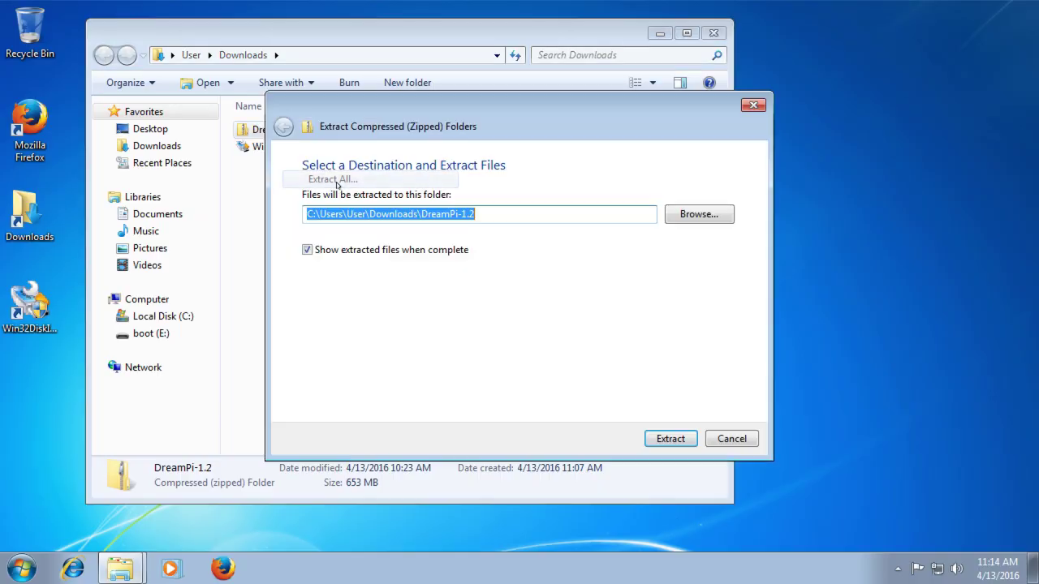
click(664, 439)
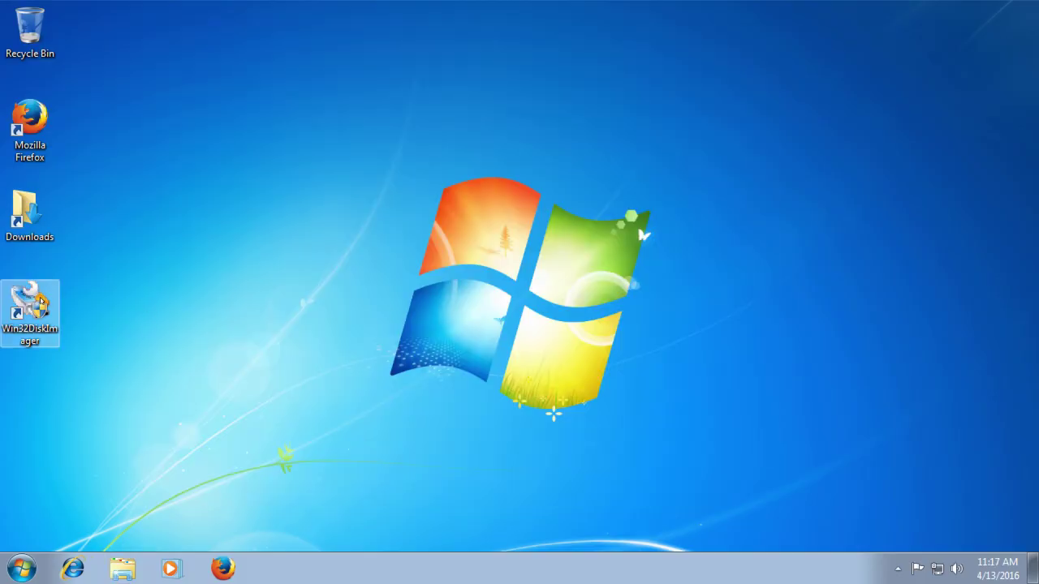
Step: Launch Win32 Disk Imager with permission to make changes and choose E:\ as the target device
double_click(34, 304)
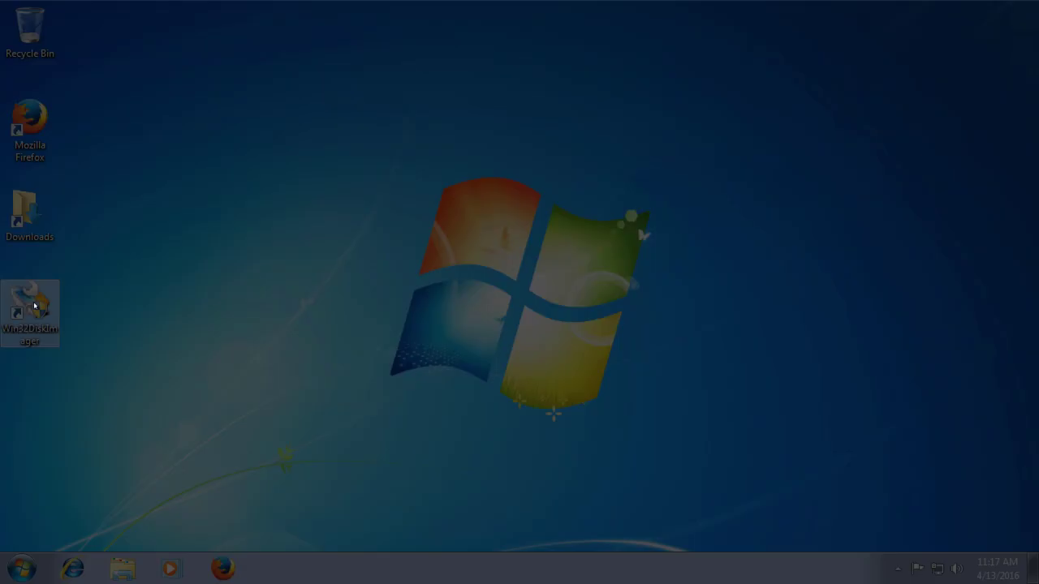
click(589, 316)
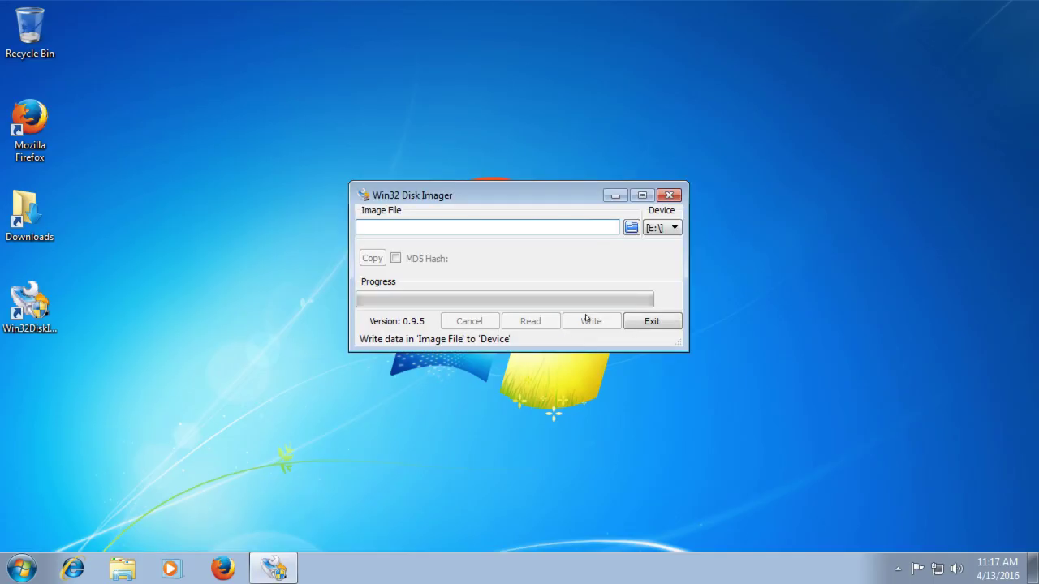
click(675, 229)
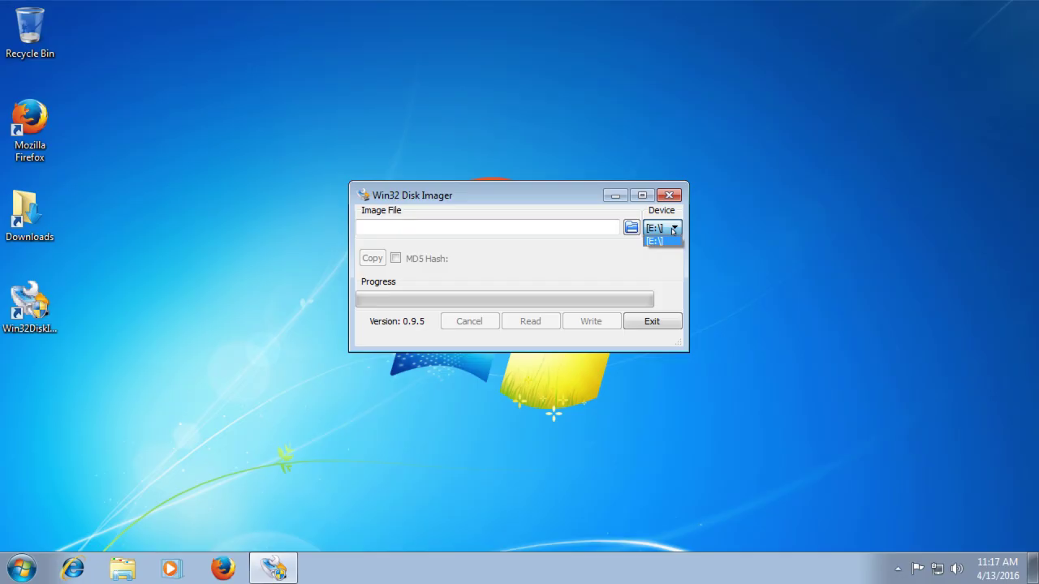
click(652, 228)
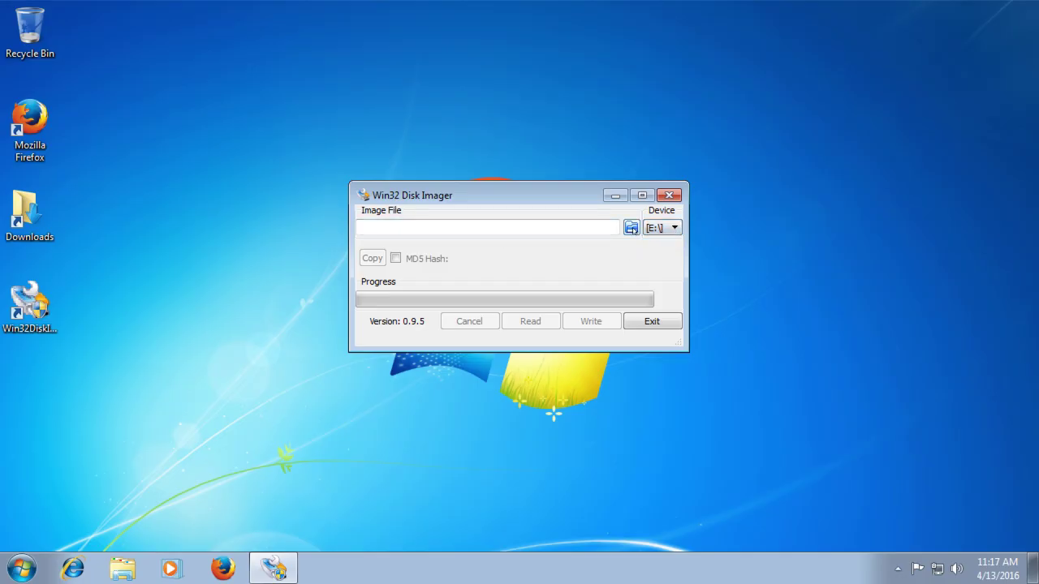
Step: Load the DreamPi-1.2 disk image from the extracted DreamPi-1.2 folder in Downloads as the image file
click(632, 228)
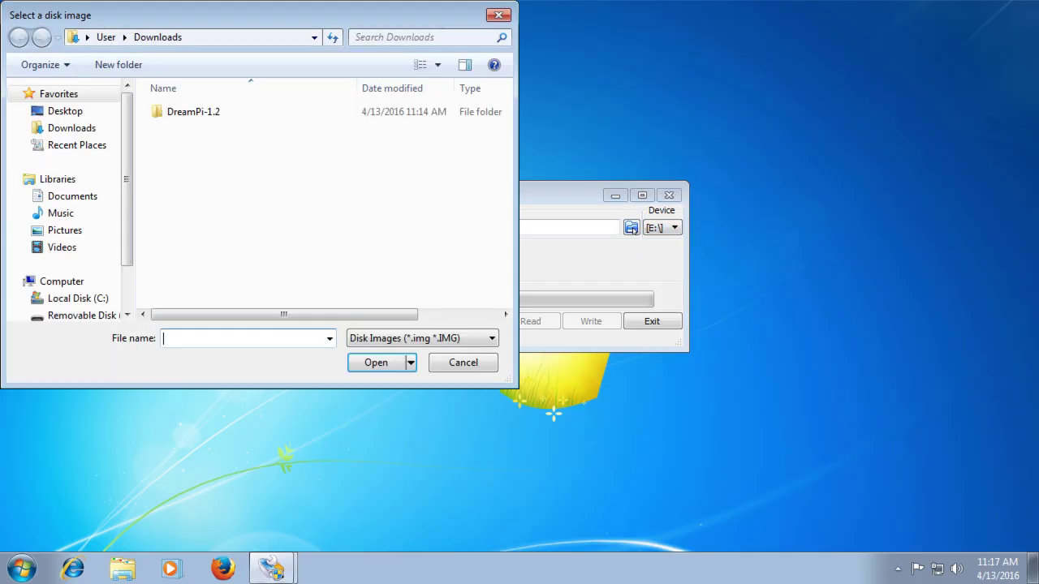
double_click(195, 112)
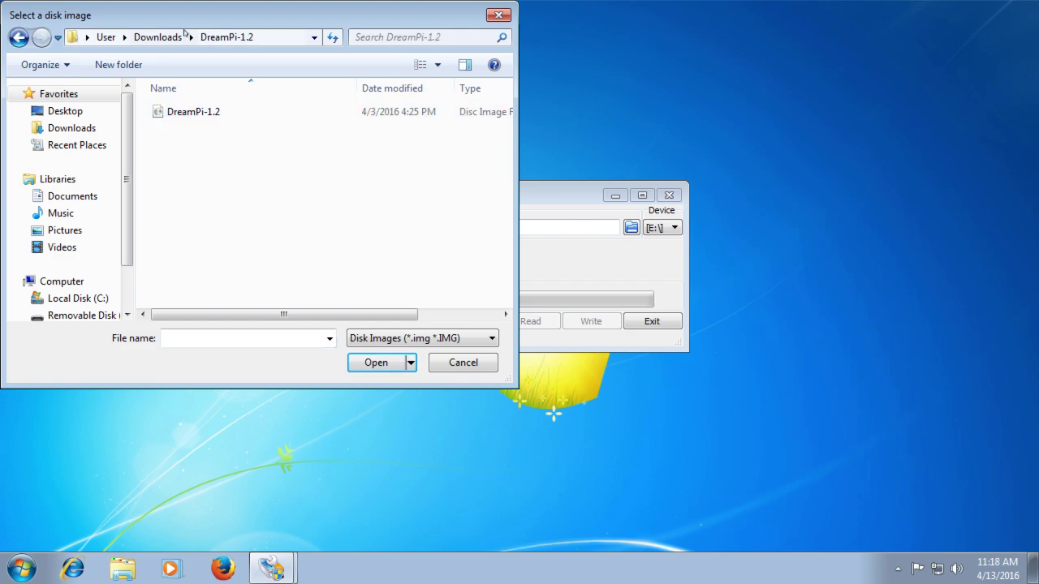
click(203, 111)
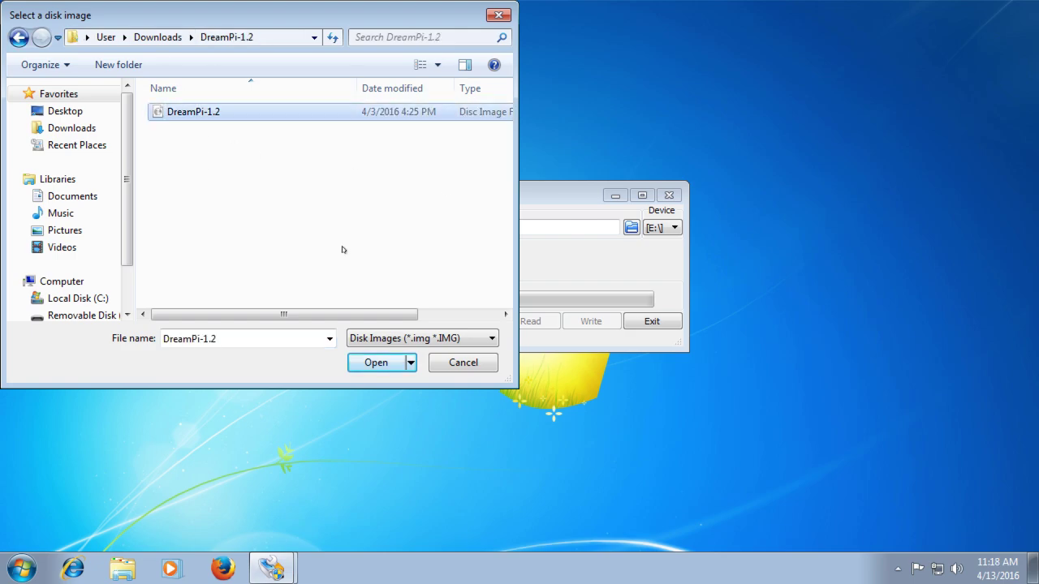
click(375, 363)
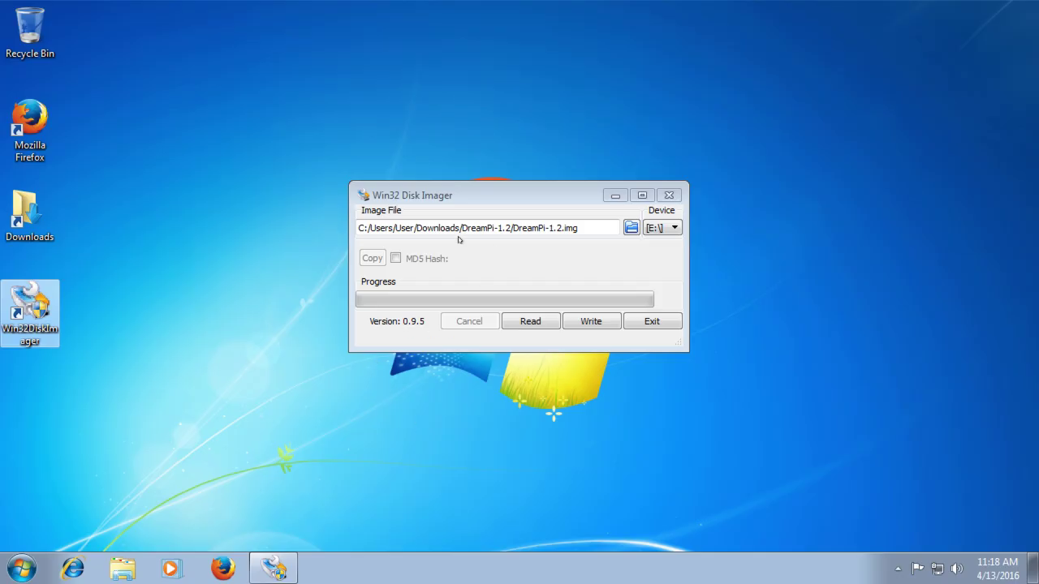
Step: Write the DreamPi-1.2 image to the E:\ device, accepting the overwrite and closing the completion message
click(591, 321)
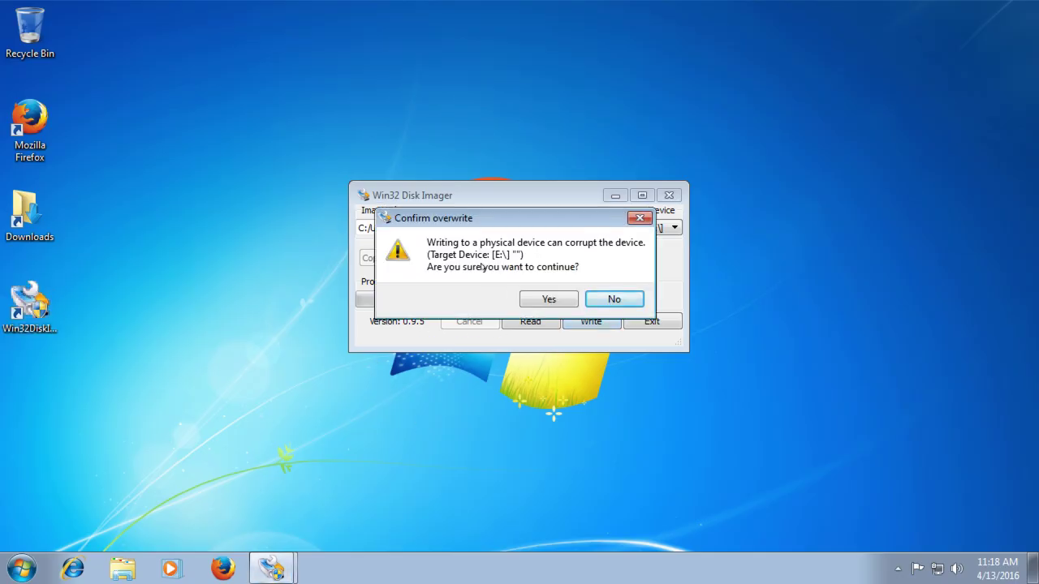
click(542, 306)
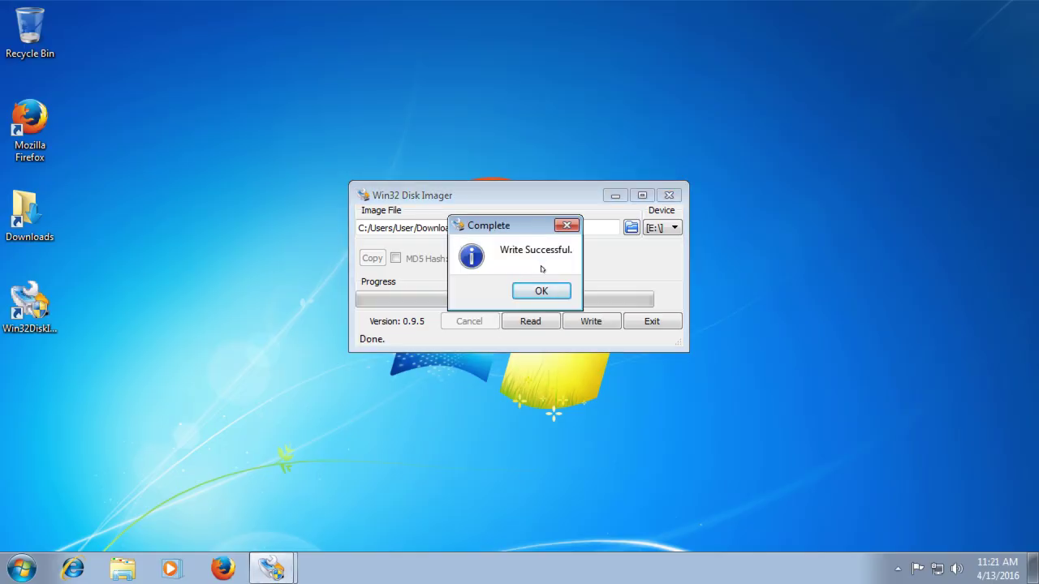
click(554, 294)
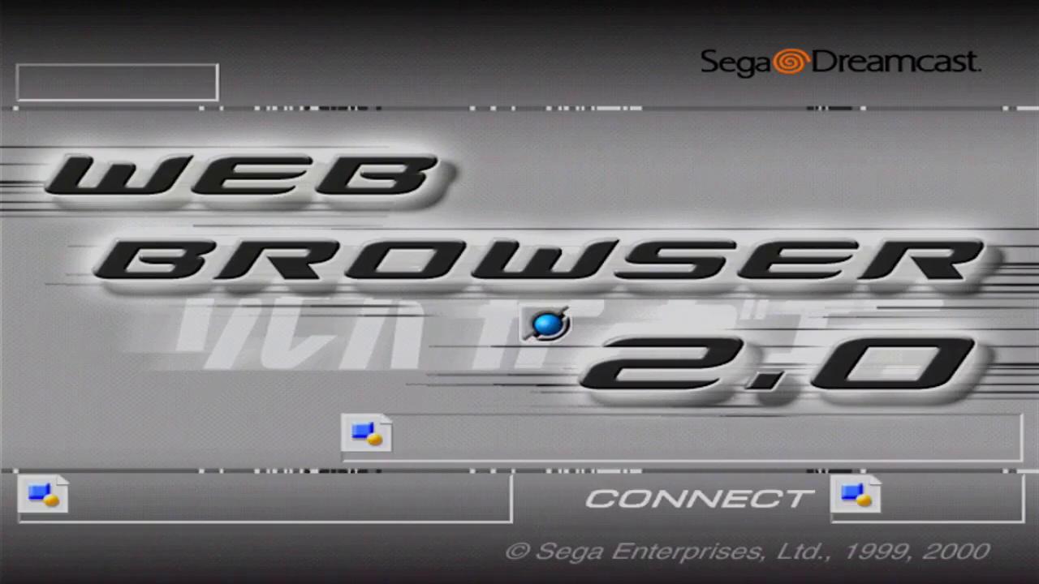
Step: Switch to the Dreamcast Web Browser 2.0 and open its connection and optional settings page
key(Return)
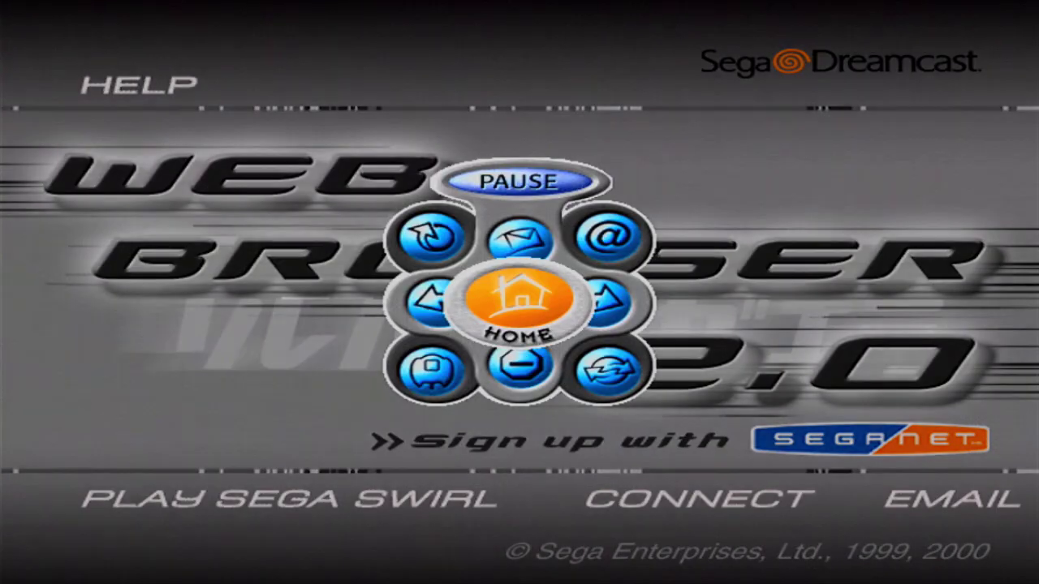
key(Down)
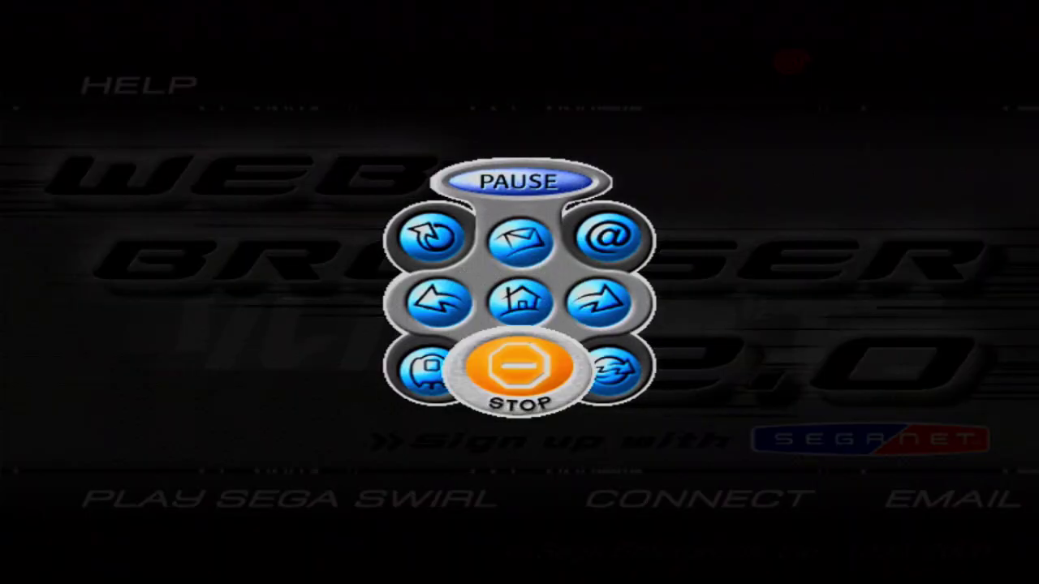
key(Right)
key(Escape)
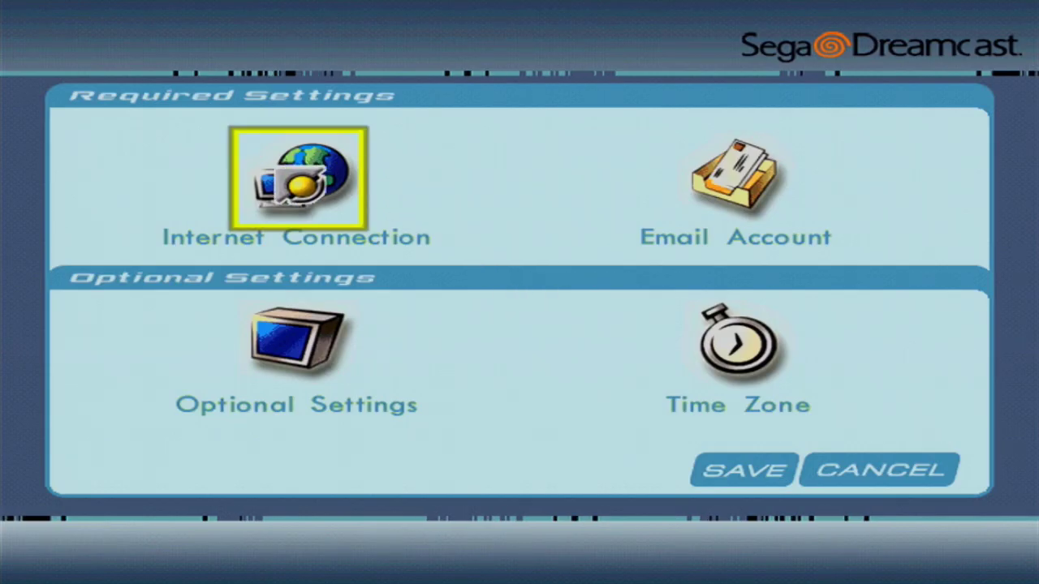
Step: Review and save the Internet Connection settings with Use Proxy set to No, and connect to the internet
click(302, 185)
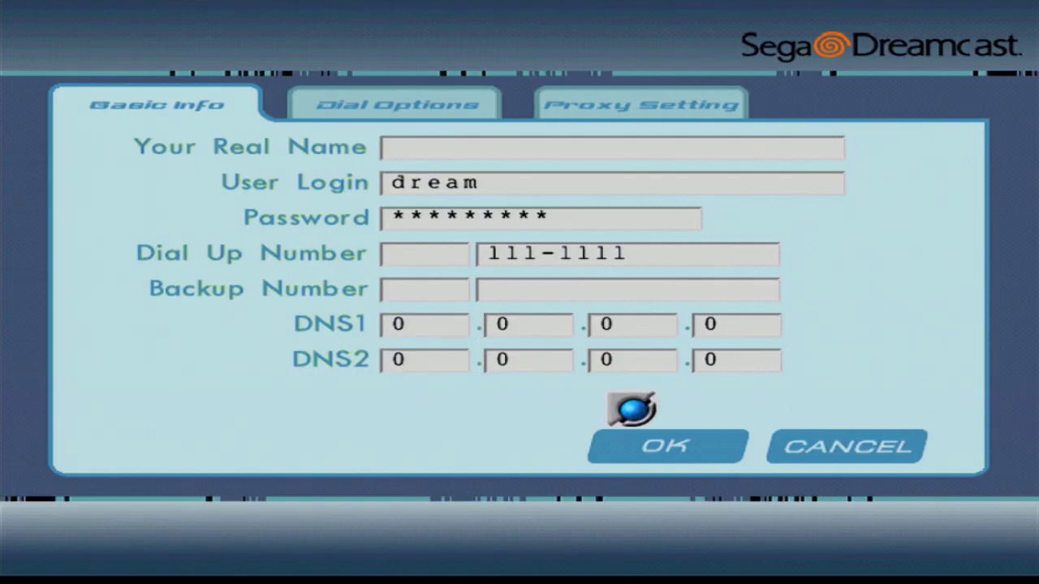
click(635, 455)
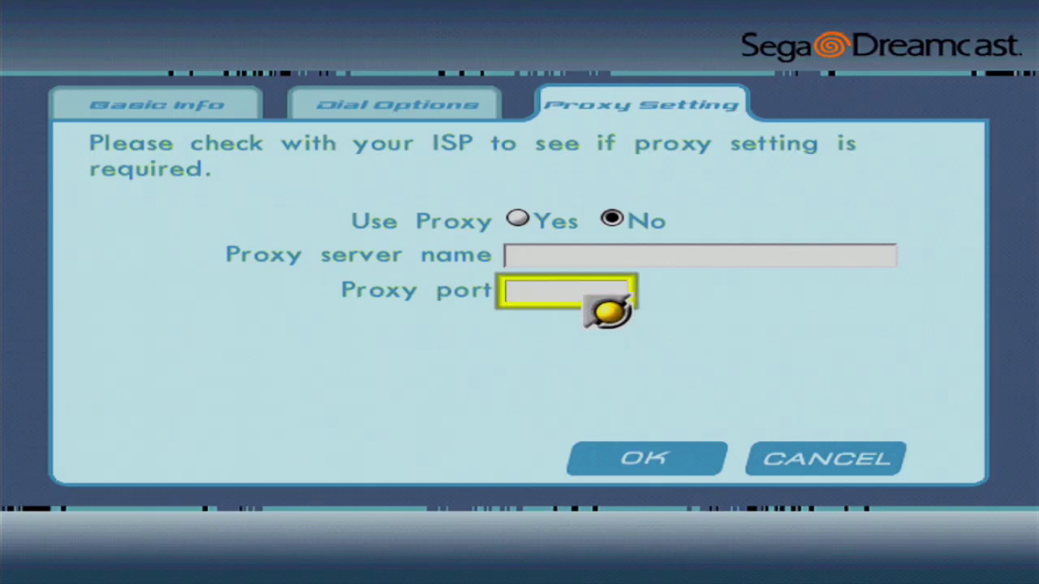
click(663, 469)
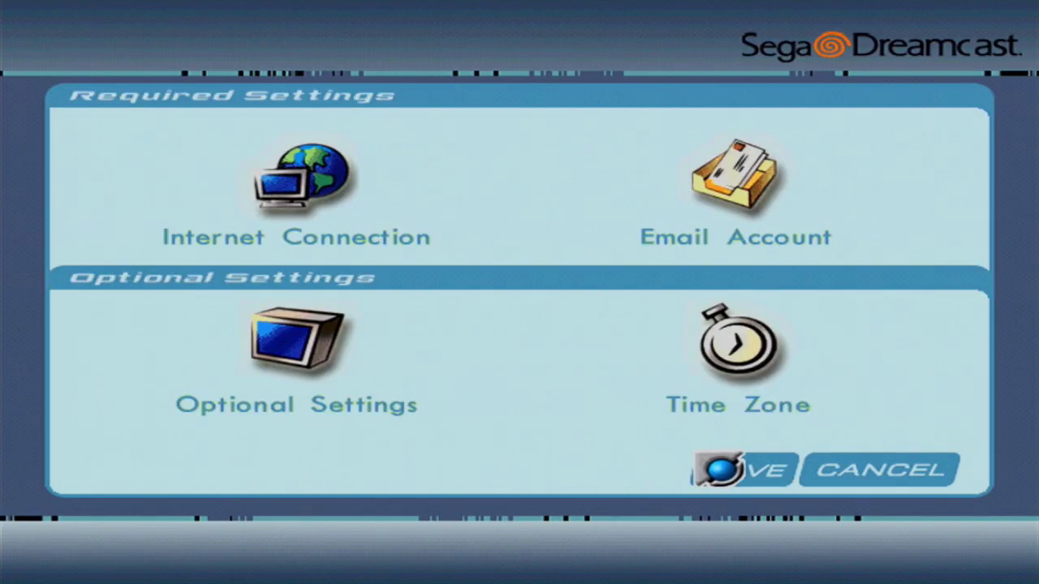
click(785, 480)
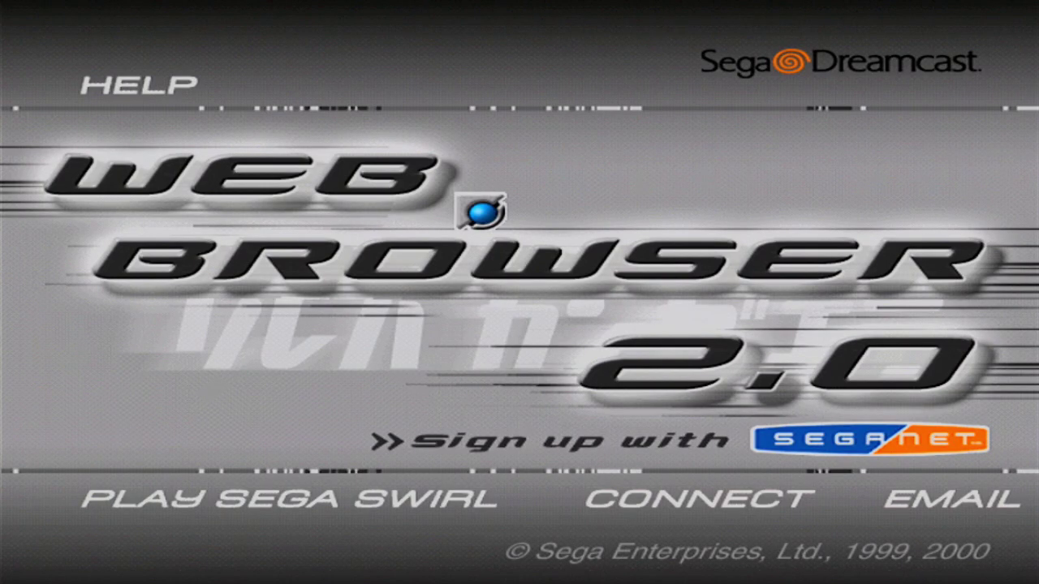
click(756, 527)
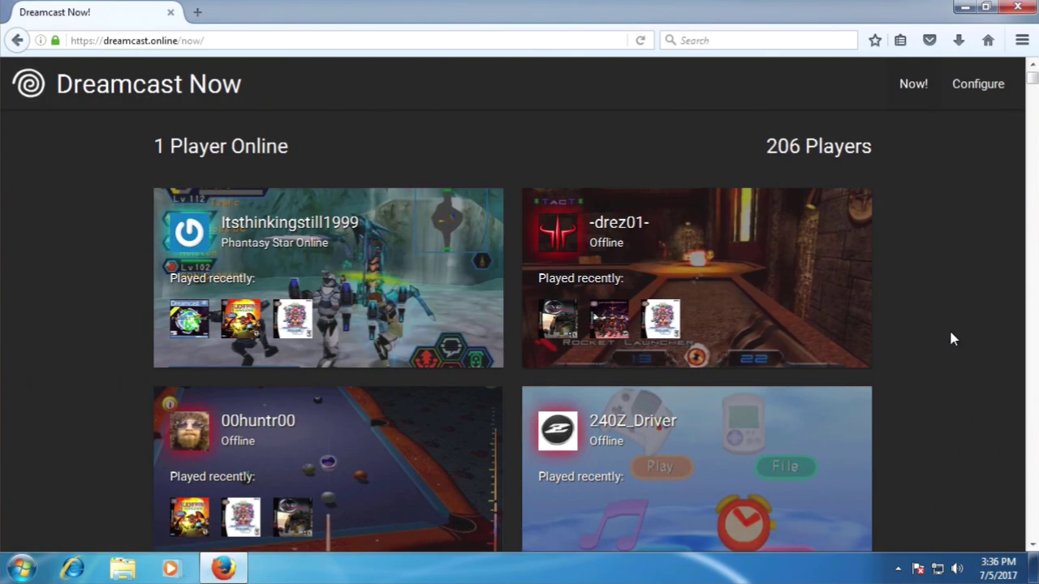
Step: Switch to Firefox and examine the Dreamcast Now player list for online status and recently played games
scroll(953, 339, down, 5)
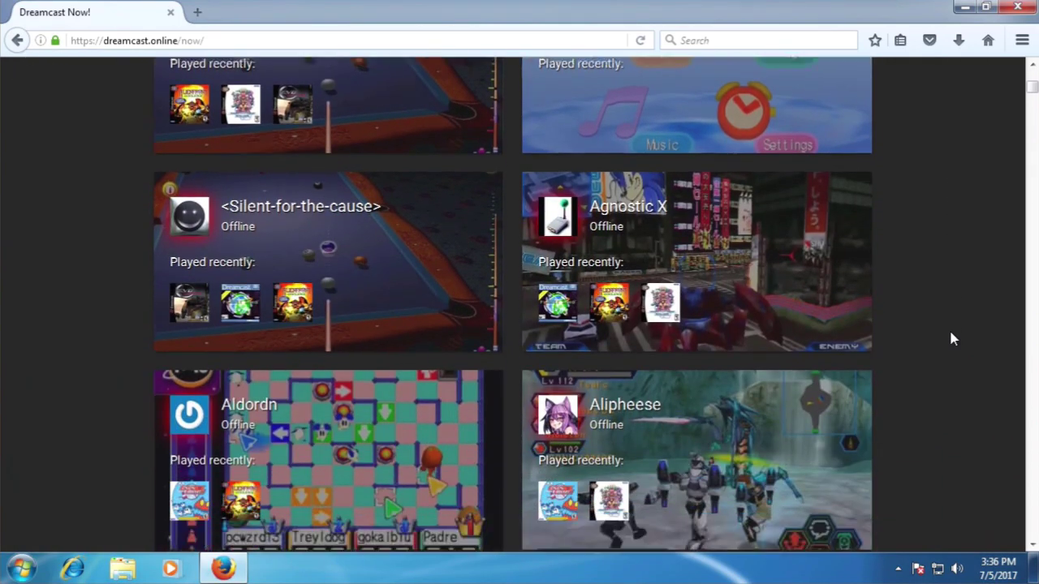
scroll(953, 339, down, 5)
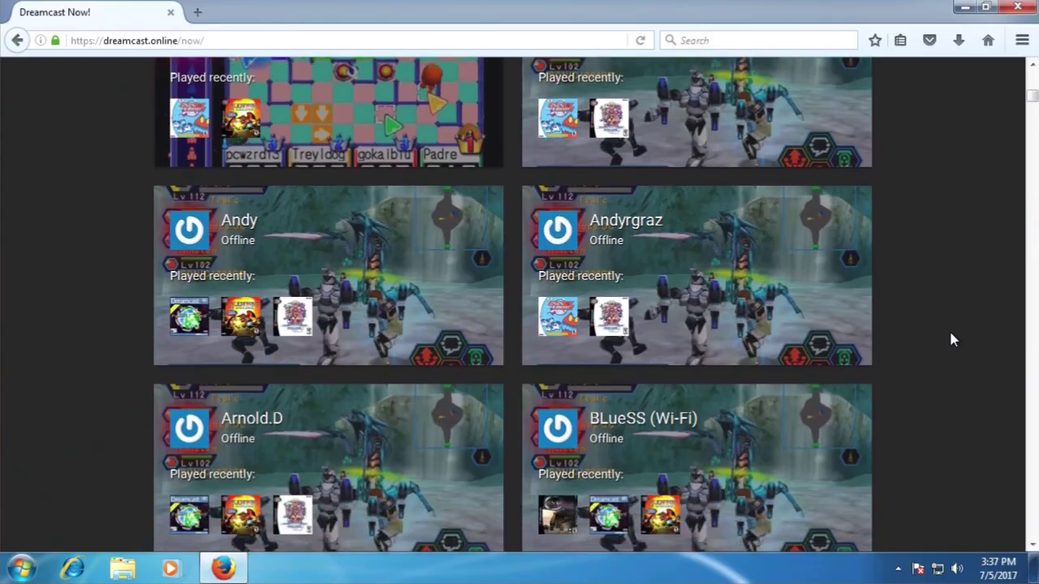
scroll(953, 339, down, 5)
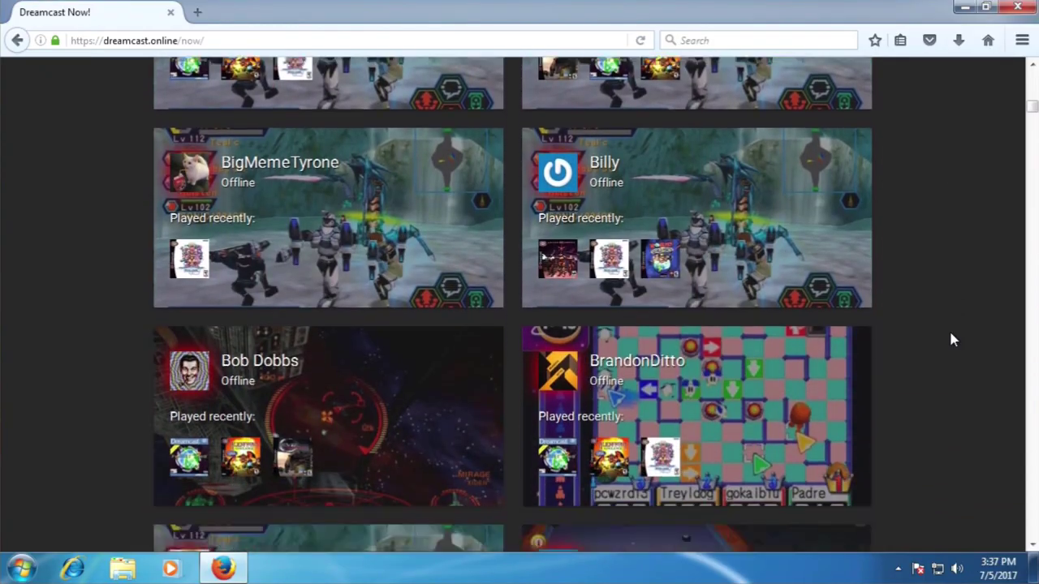
scroll(953, 339, down, 8)
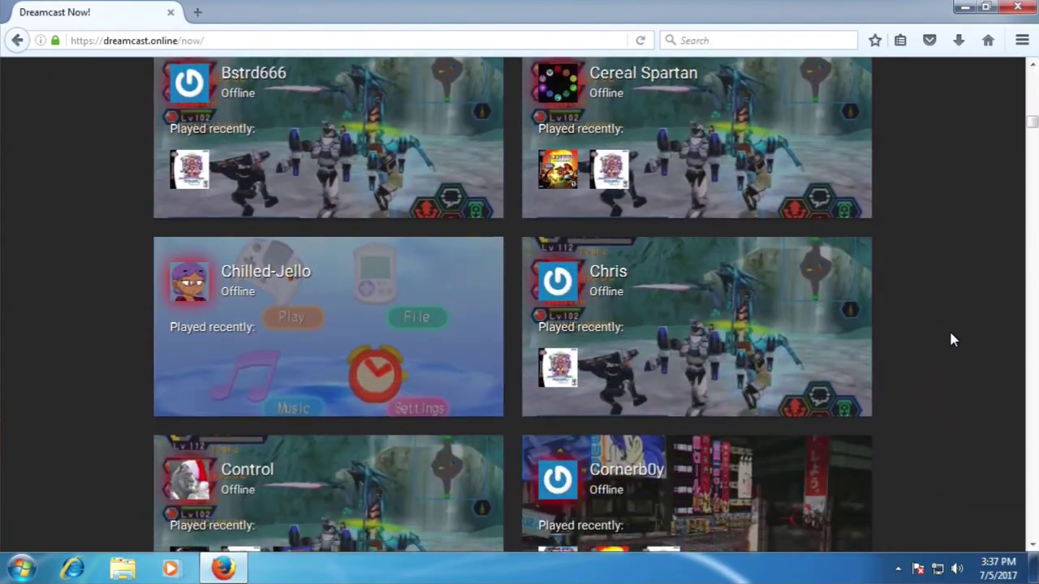
scroll(953, 340, down, 7)
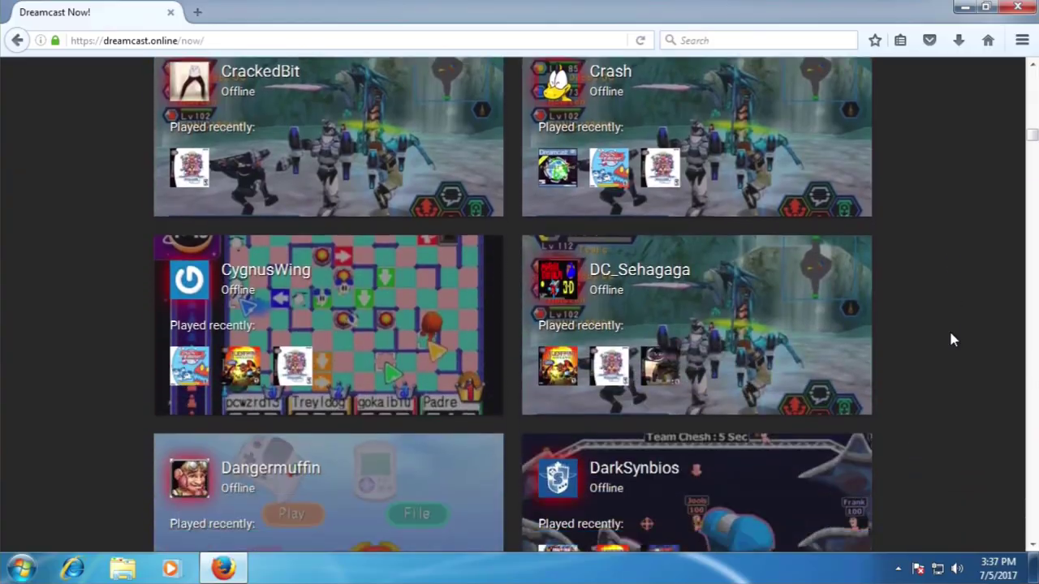
scroll(953, 339, down, 7)
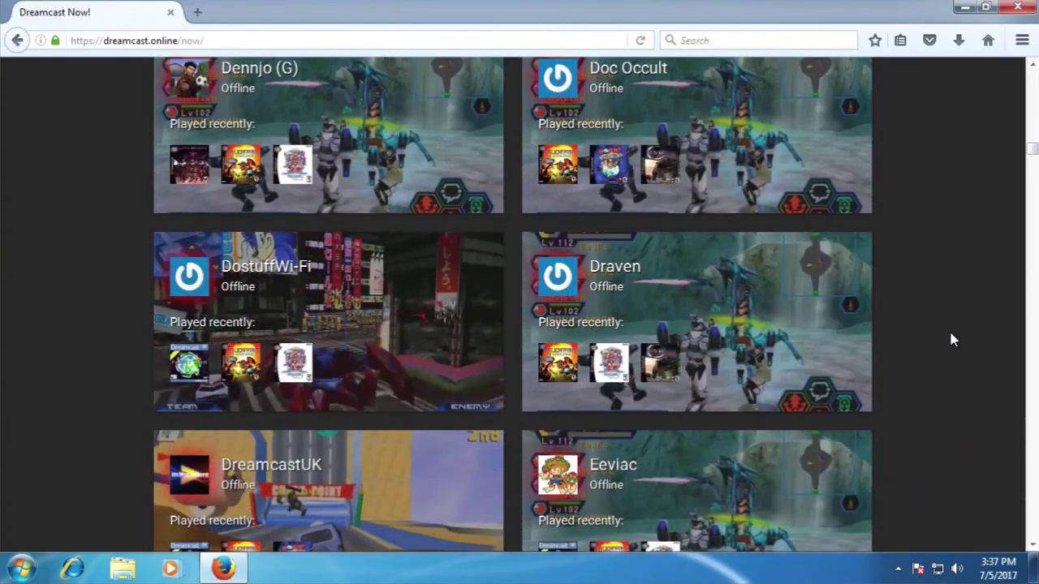
scroll(953, 339, down, 4)
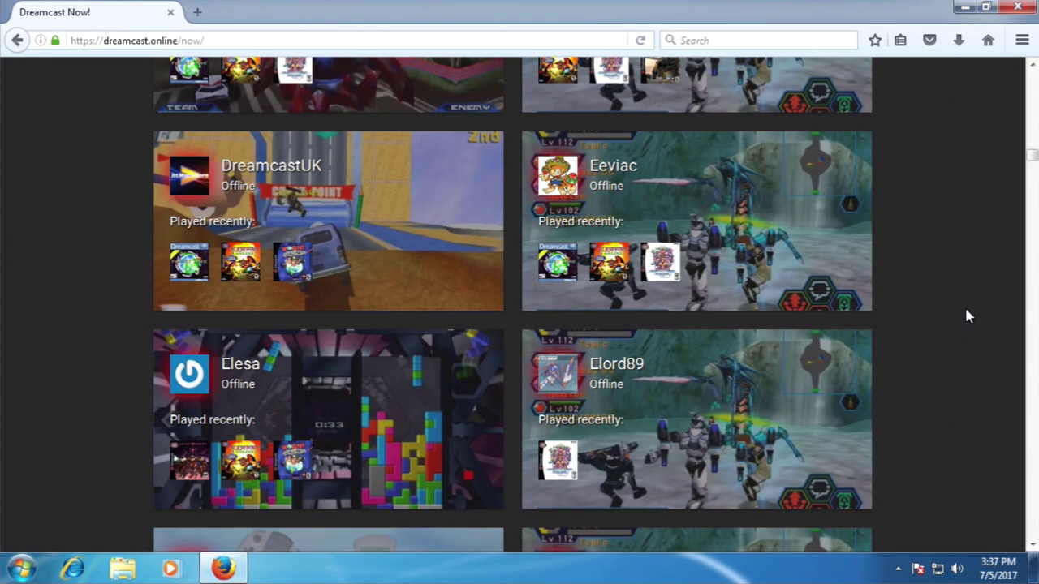
scroll(1033, 110, up, 2)
scroll(1033, 110, up, 10)
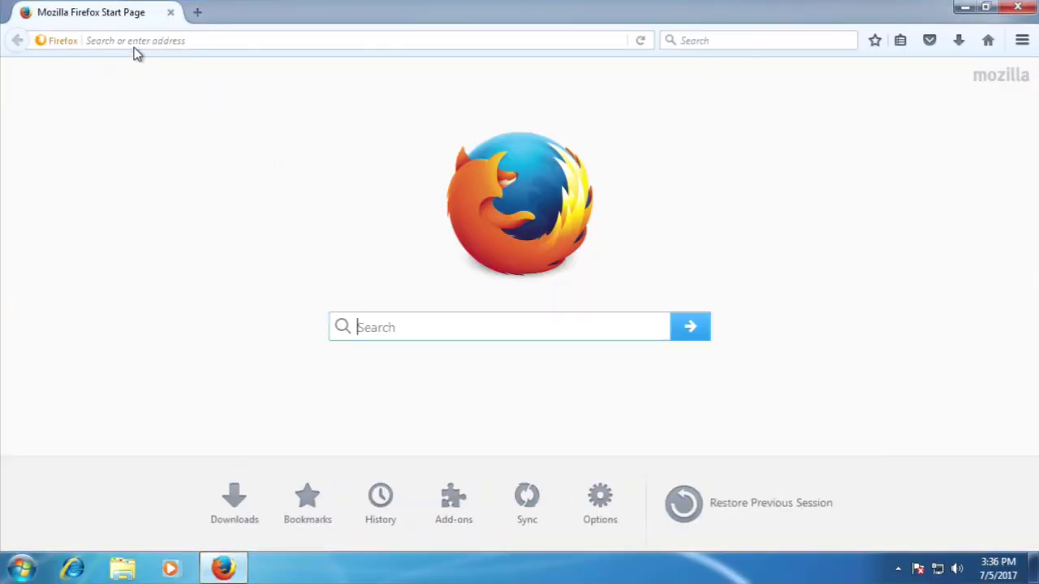
Step: Go to dreamcast.online/now from the Firefox start page
click(138, 40)
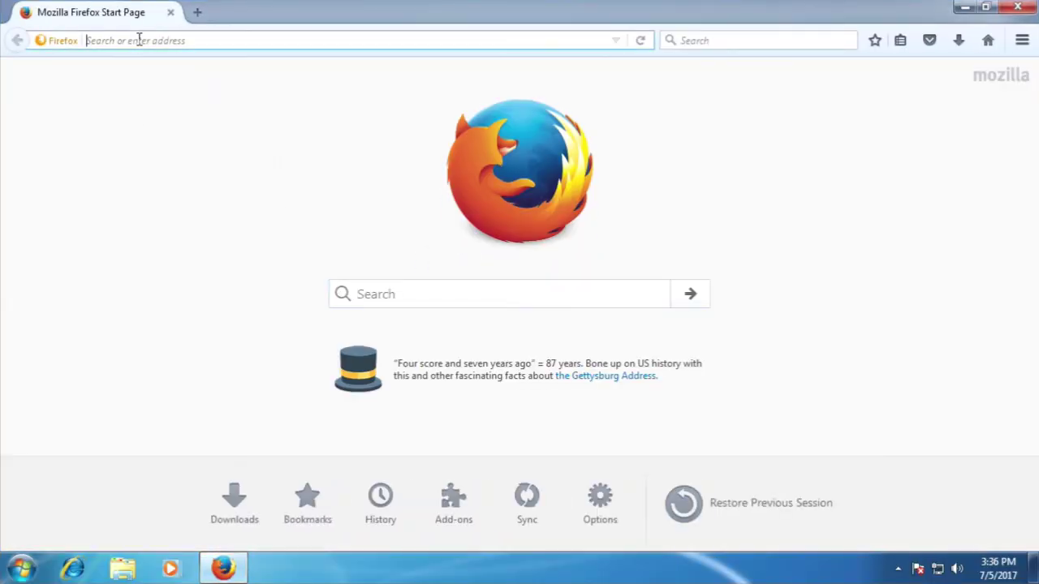
text(dreamcast.online/)
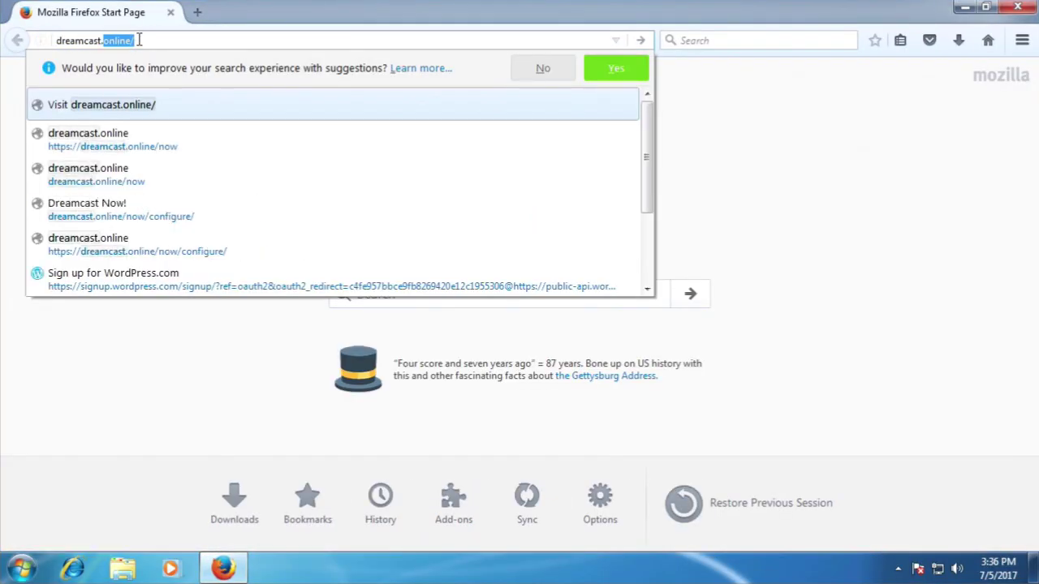
text(now)
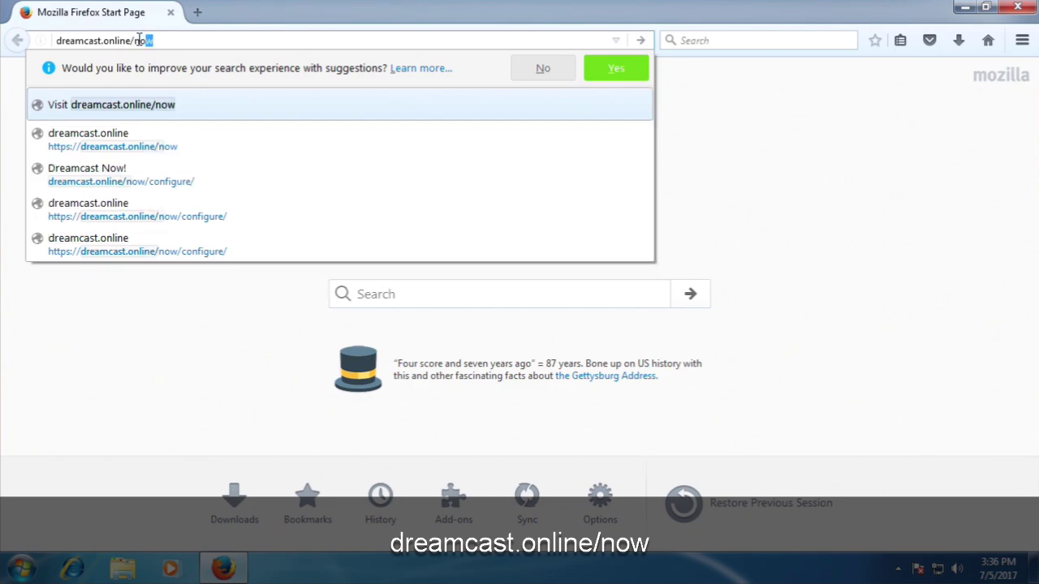
key(Return)
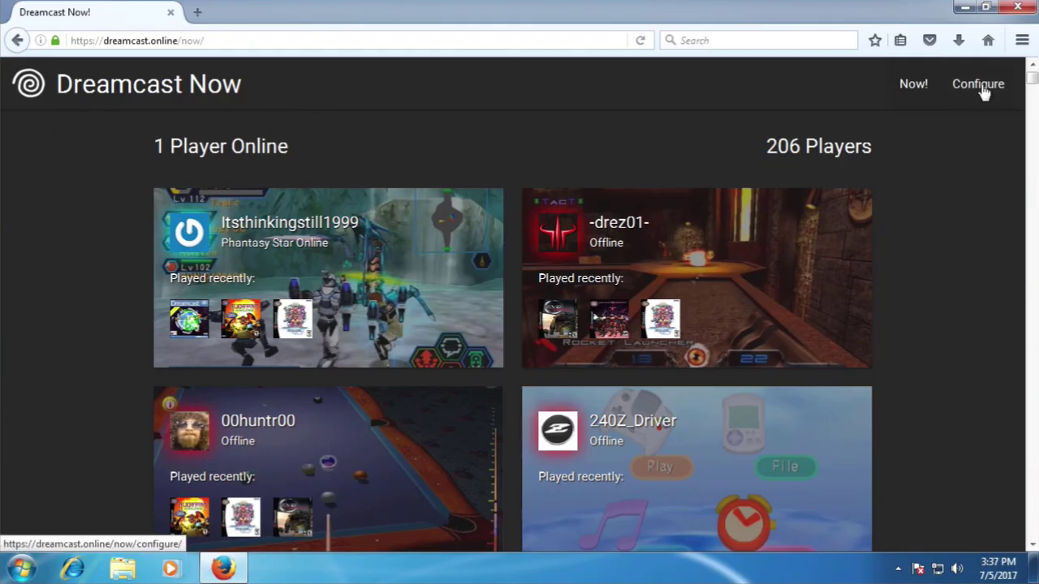
Step: Open the Dreamcast Now configuration page and detect the DreamPi at 192.168.1.44
click(980, 89)
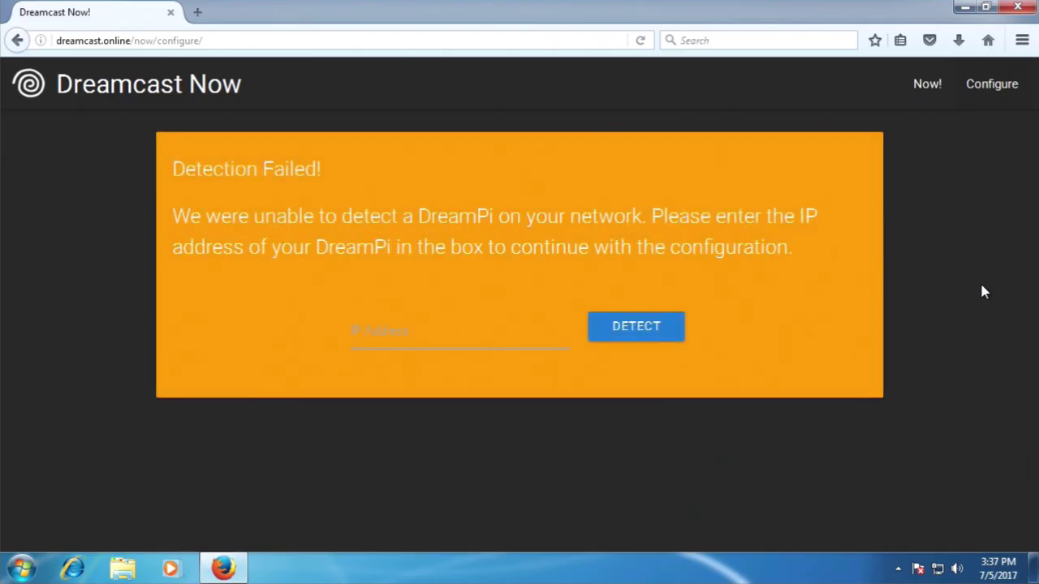
click(410, 329)
click(614, 326)
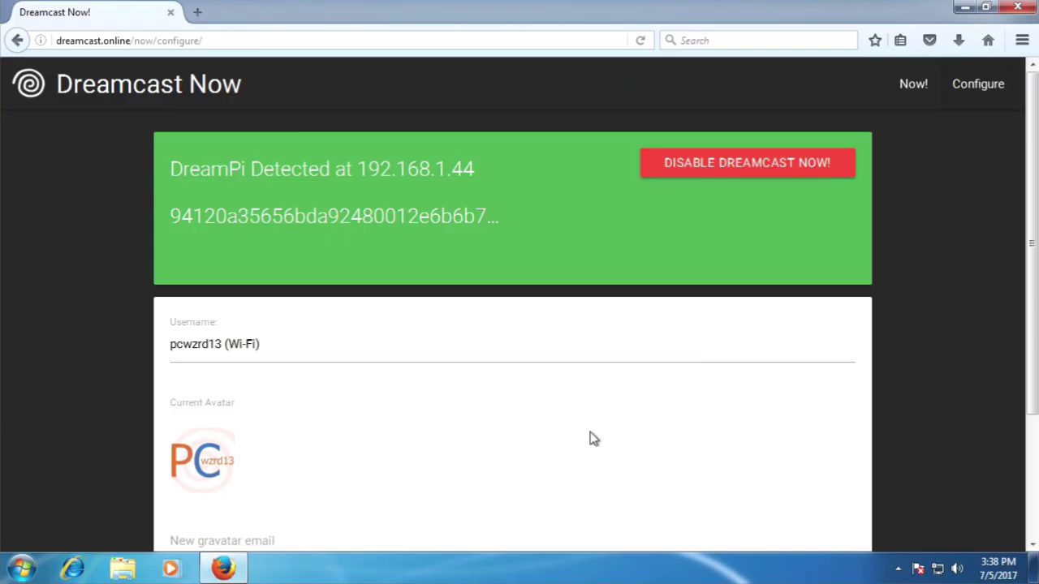
Step: Examine the username and new gravatar email fields of the Dreamcast Now profile
scroll(589, 436, down, 3)
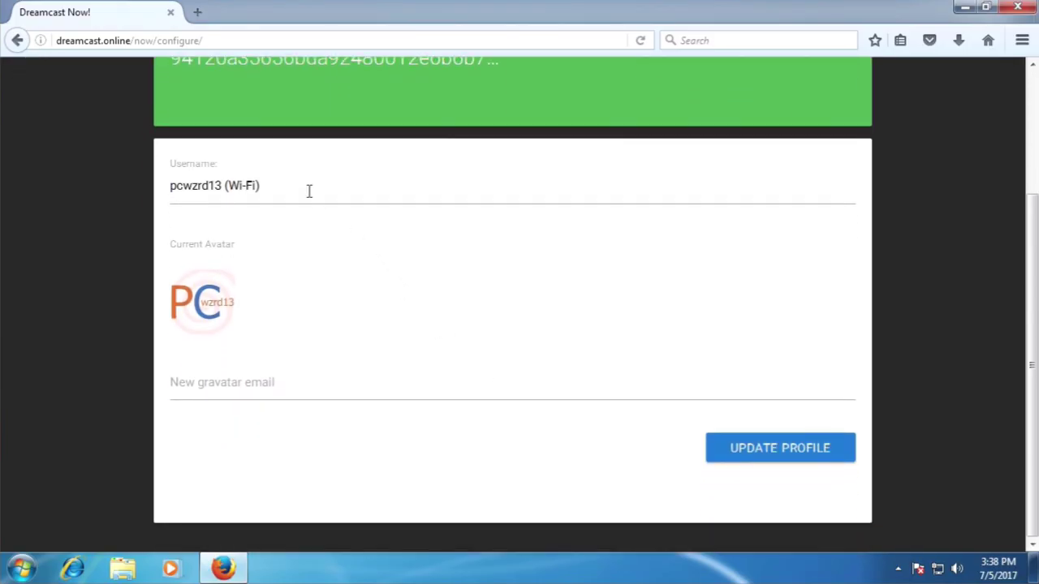
drag(309, 190, 169, 185)
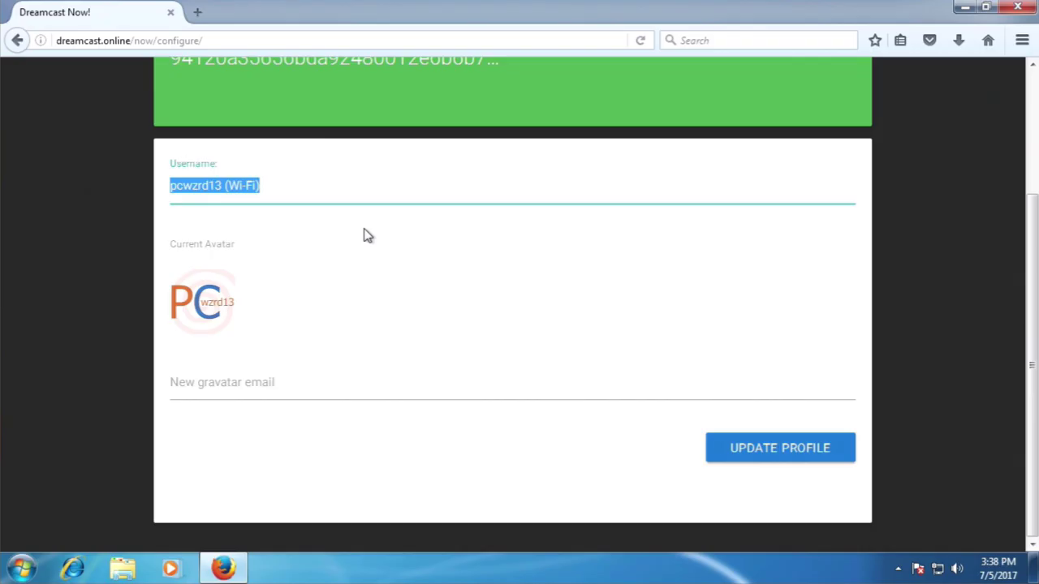
click(365, 388)
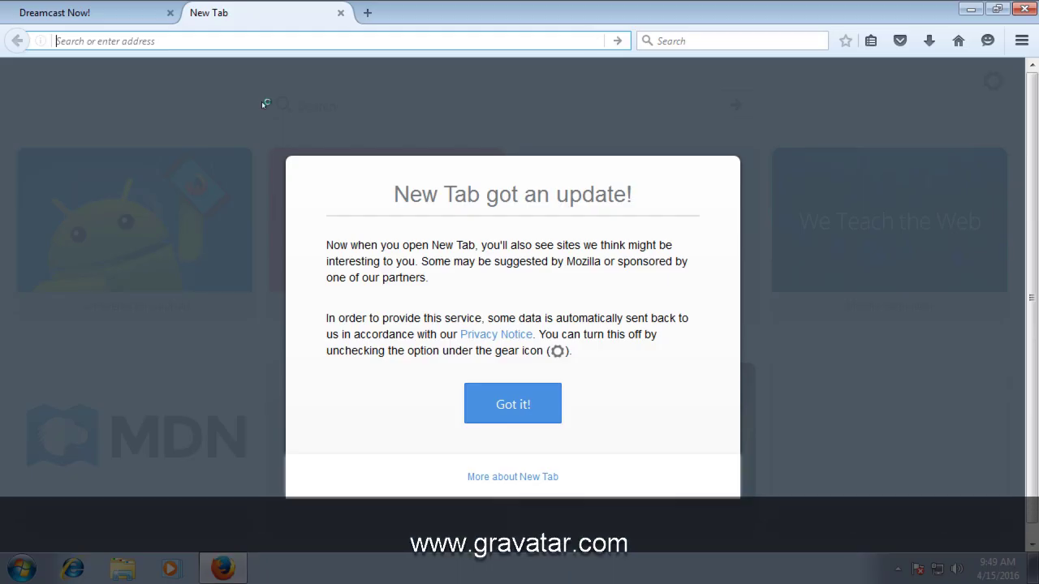
Step: Open gravatar.com in a new browser tab
text(g)
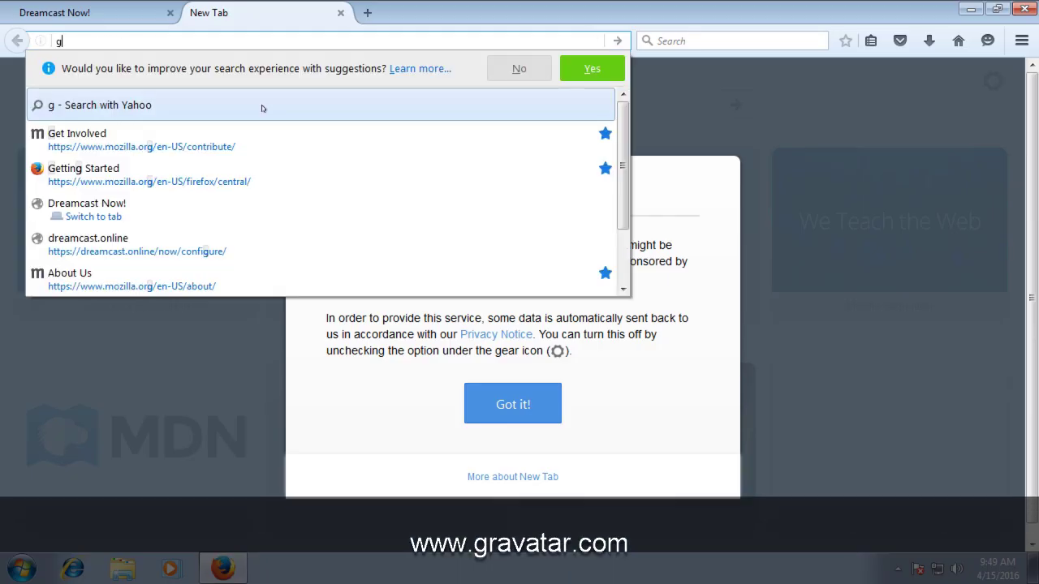
text(ravatar.co)
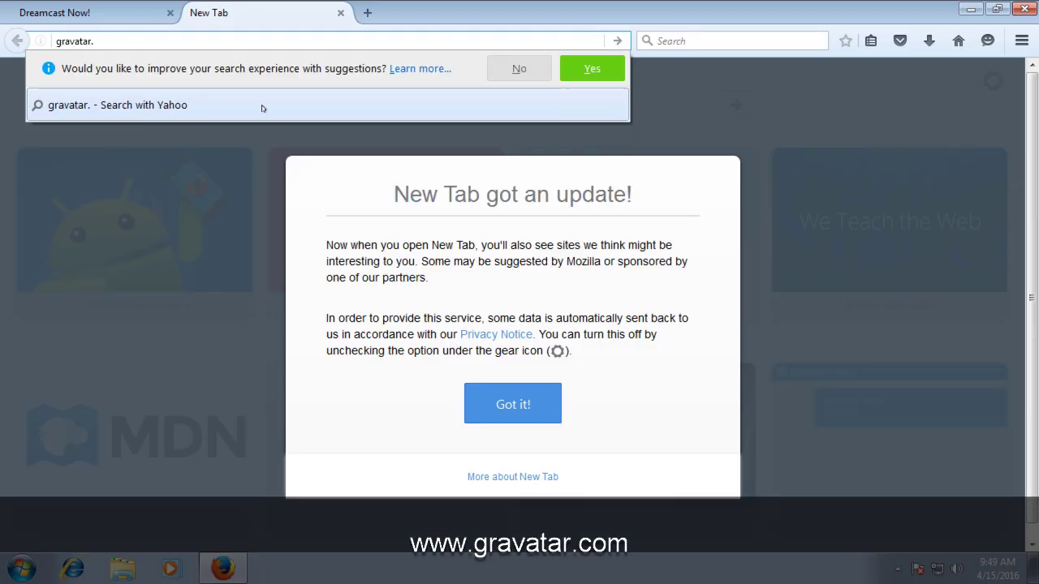
text(m)
key(Return)
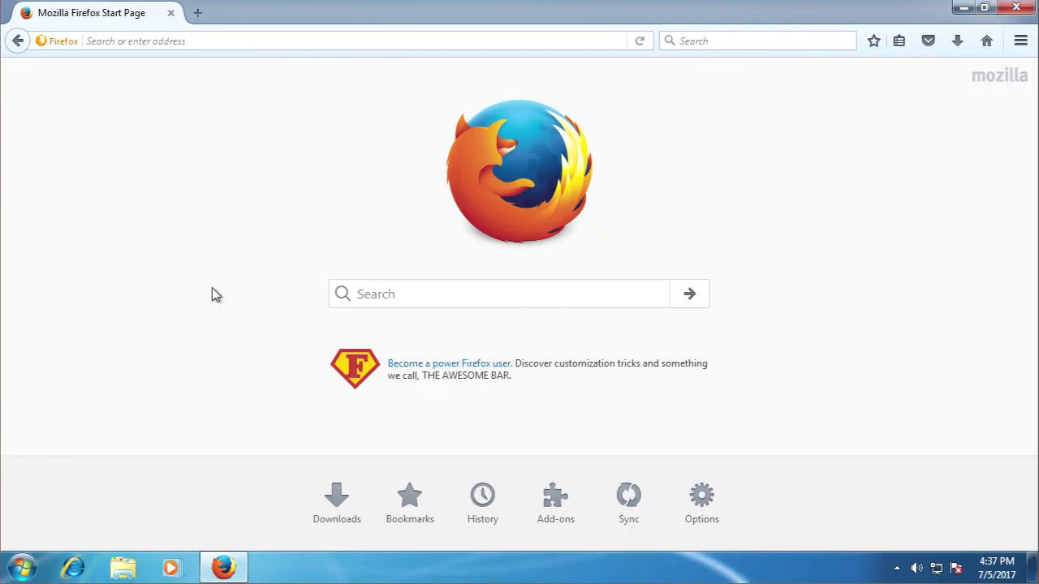
Step: Open the router's control panel at 192.168.1.1 from the Firefox start page
click(270, 41)
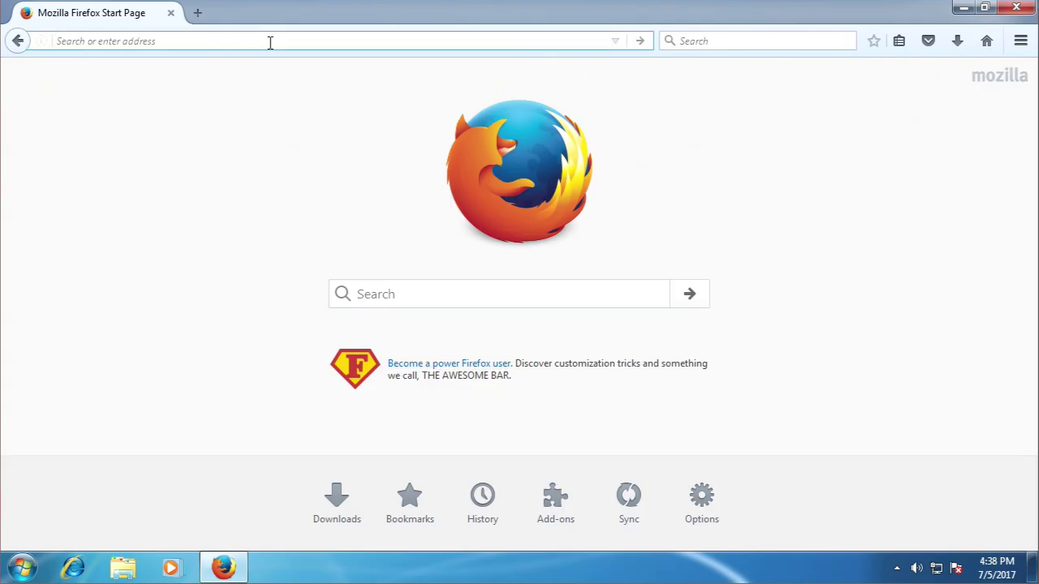
text(192.1)
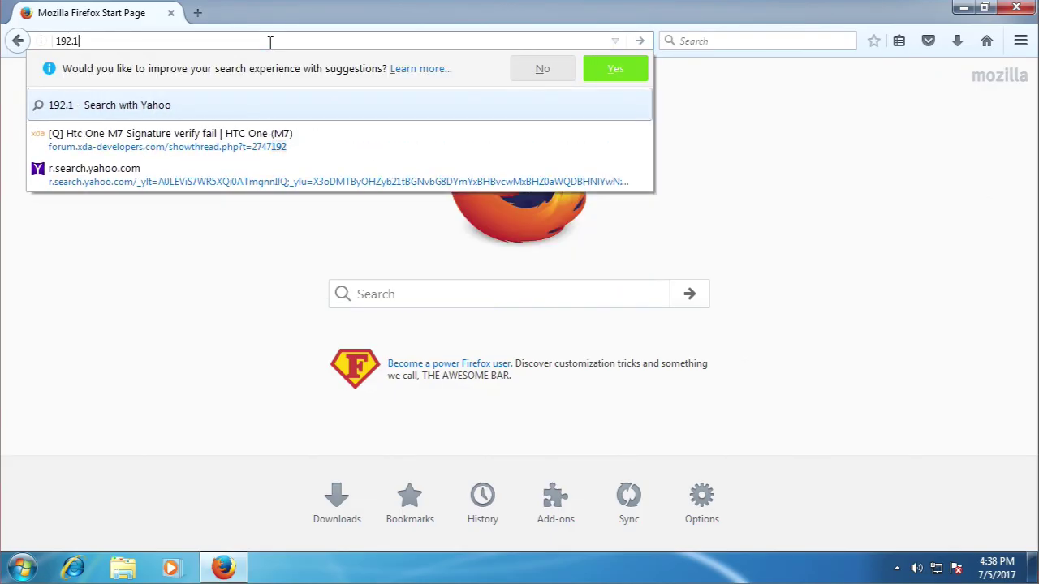
text(68.1)
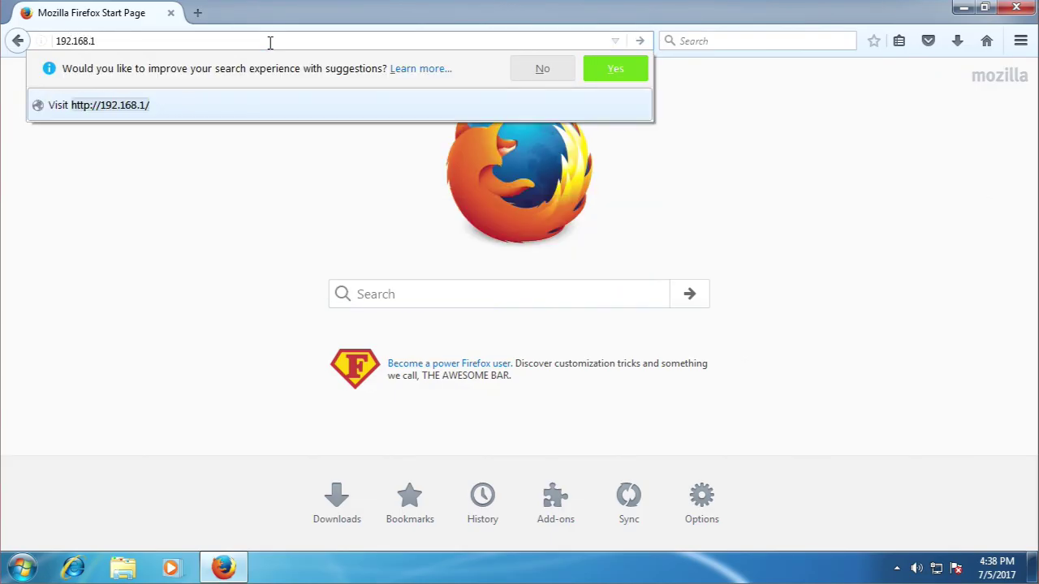
text(.)
text(44)
key(BackSpace)
key(BackSpace)
text(1)
key(Return)
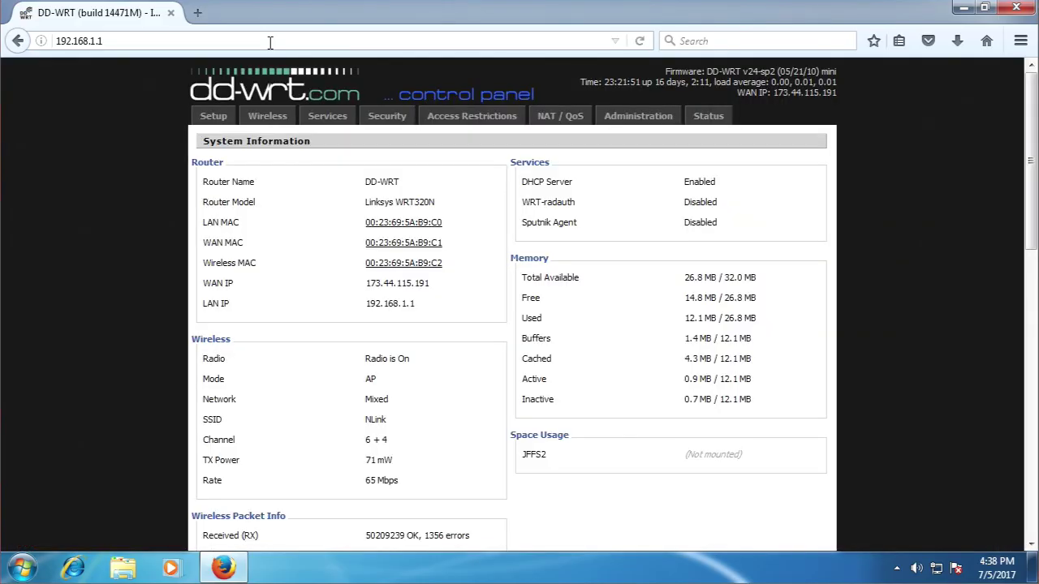
Step: Enable the DMZ in the router's NAT / QoS settings for host 192.168.1.98 and apply the settings
click(574, 118)
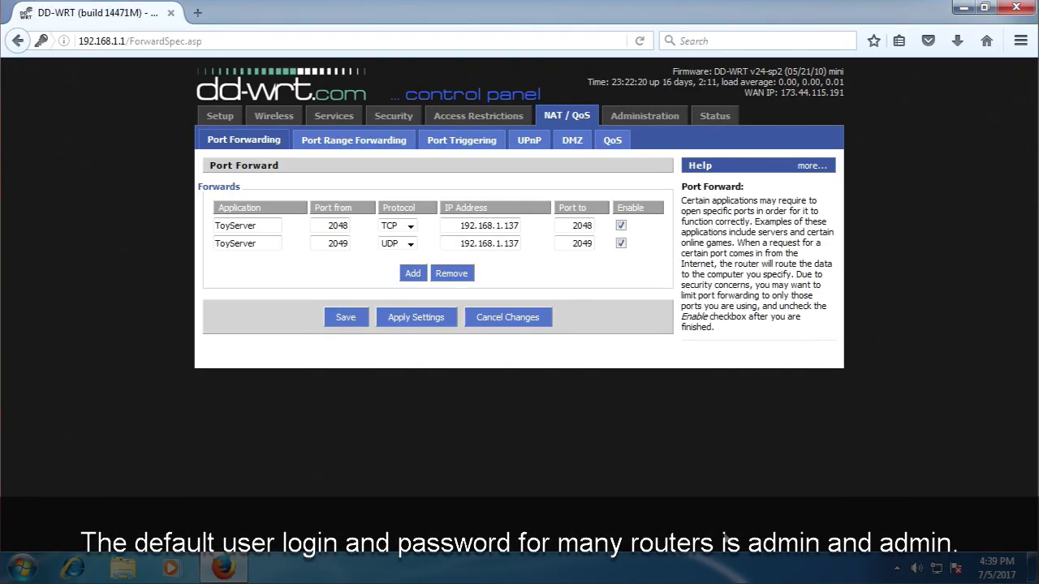
click(587, 146)
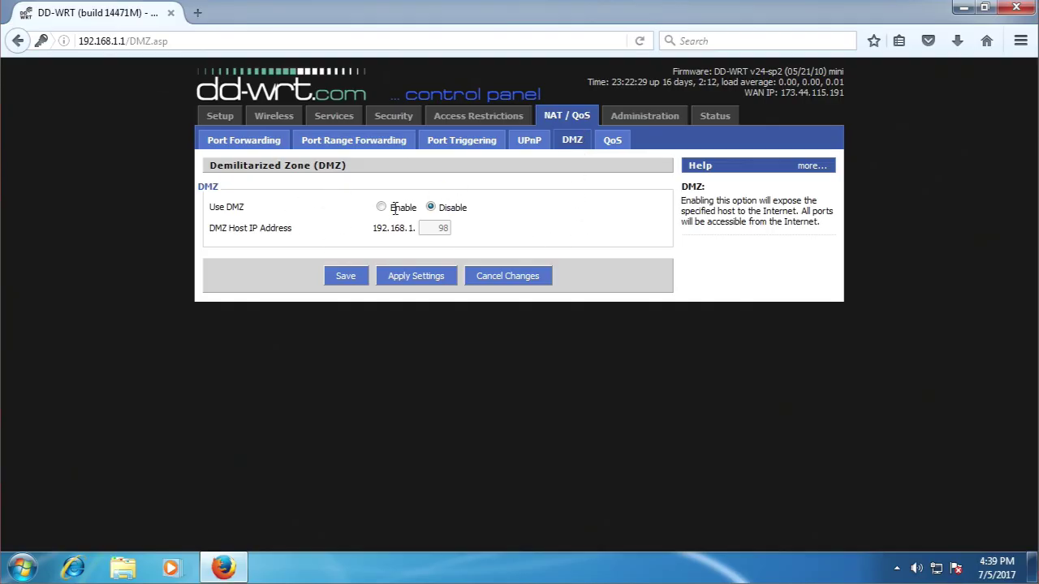
click(386, 209)
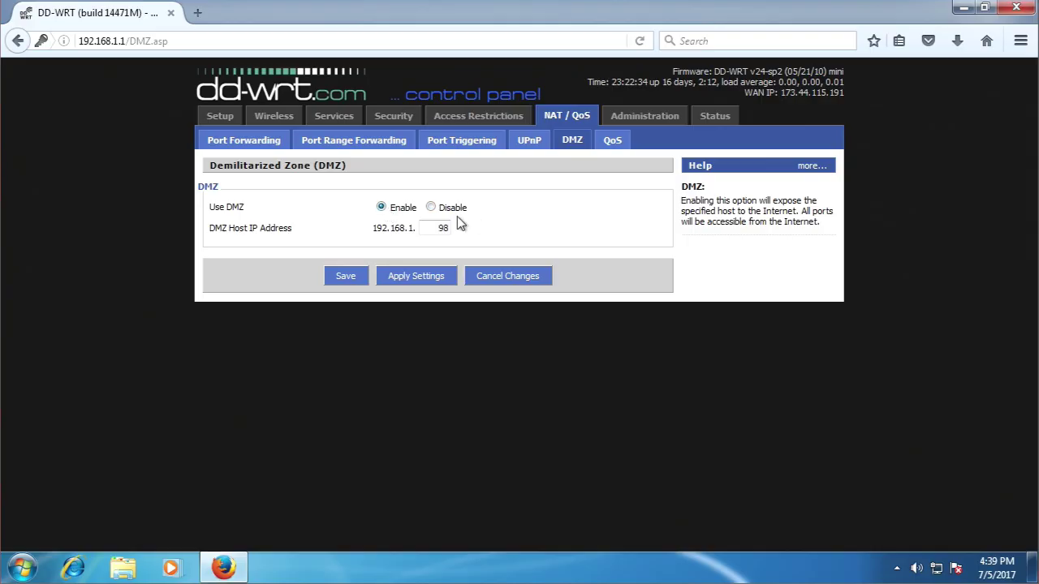
drag(425, 228, 483, 229)
click(431, 229)
click(406, 277)
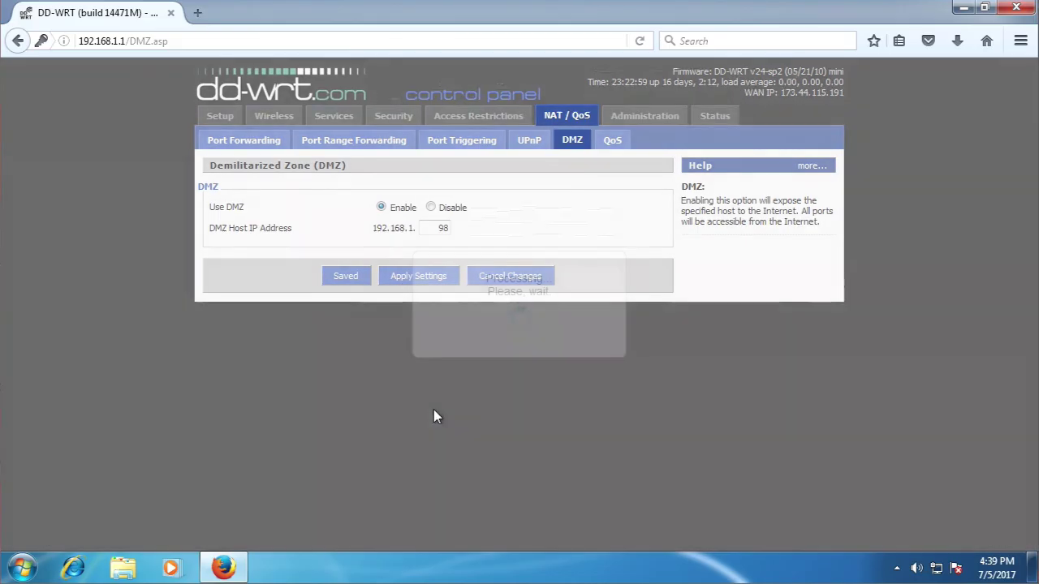